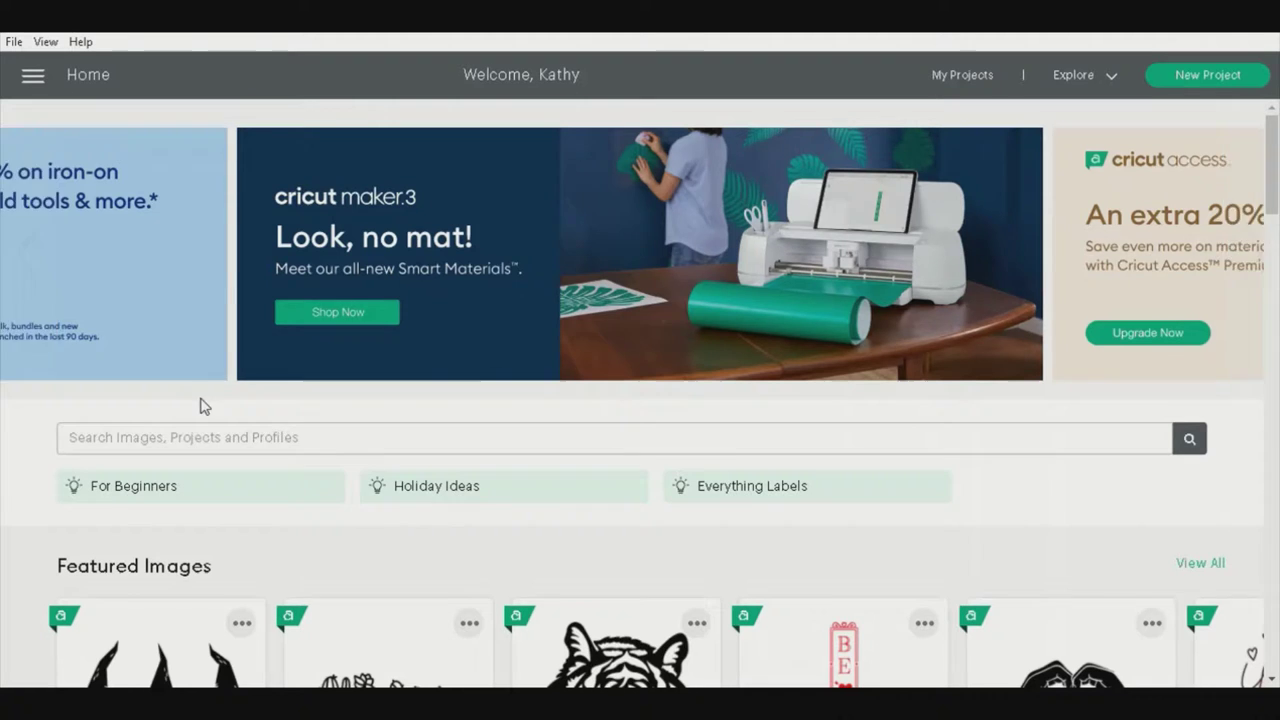
- Scroll the Design Space home page to find the New Project option
scroll(147, 400, "down", 6)
- On a new canvas, add a 5 × 7 inch square card base coloured light grey
left_click(129, 371)
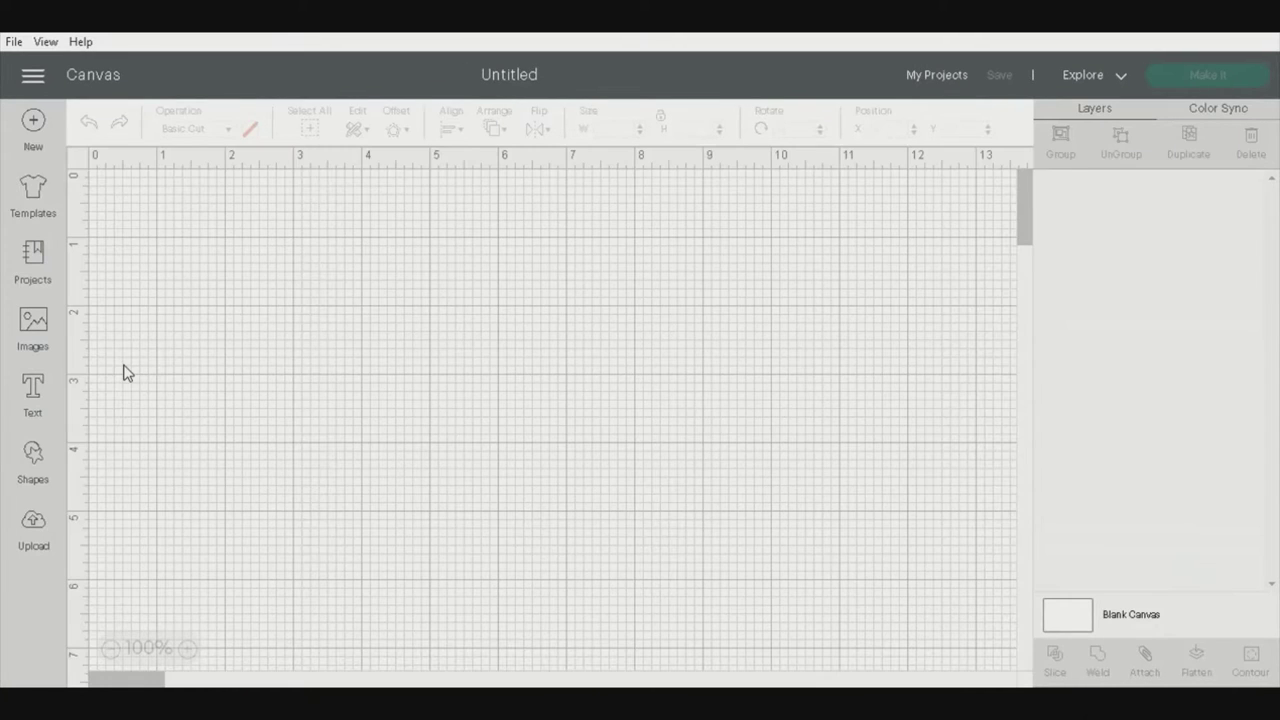
left_click(57, 477)
left_click(125, 450)
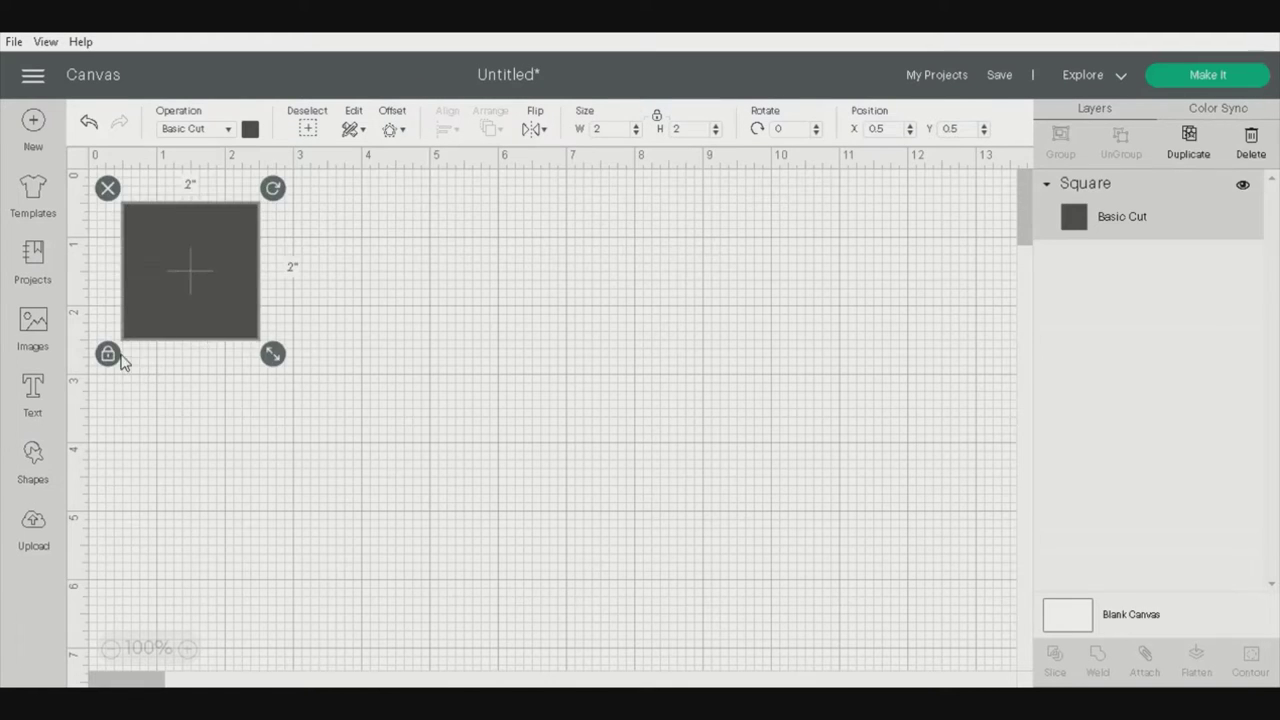
left_click(624, 131)
type("5")
key("Tab")
type("7")
key("Return")
scroll(603, 254, "down", 3)
left_click(250, 129)
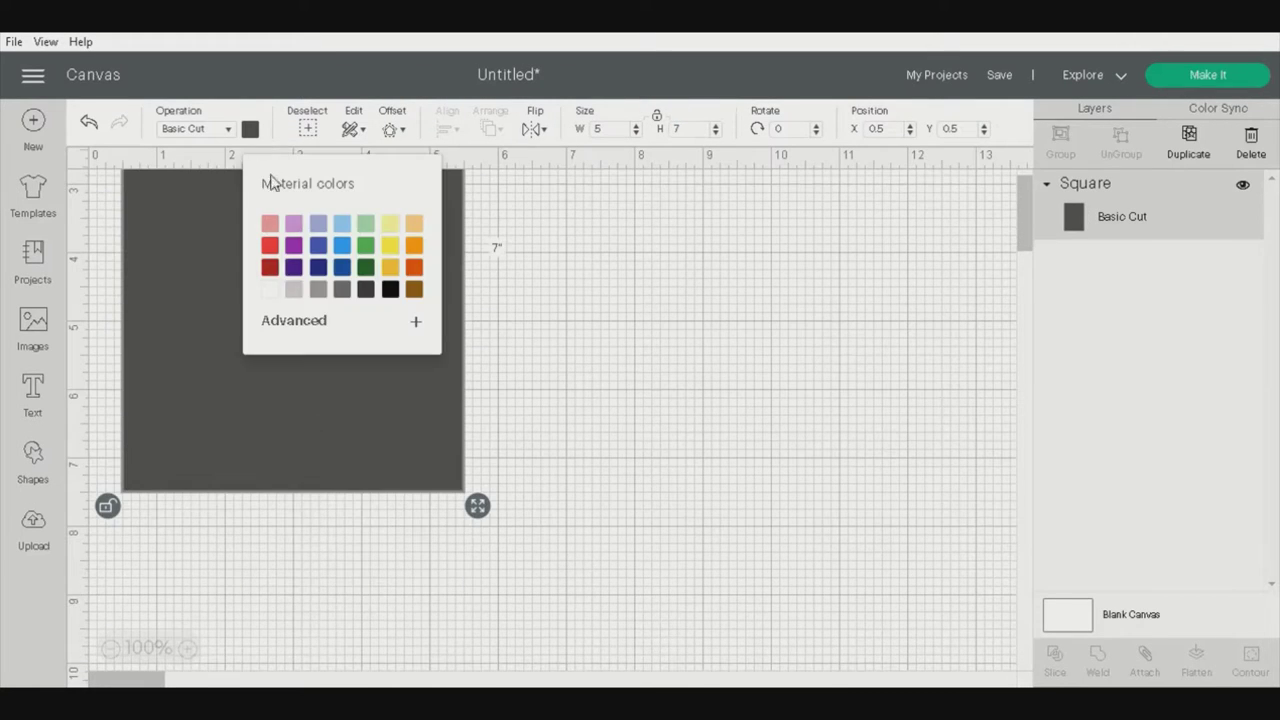
left_click(293, 306)
left_click(110, 648)
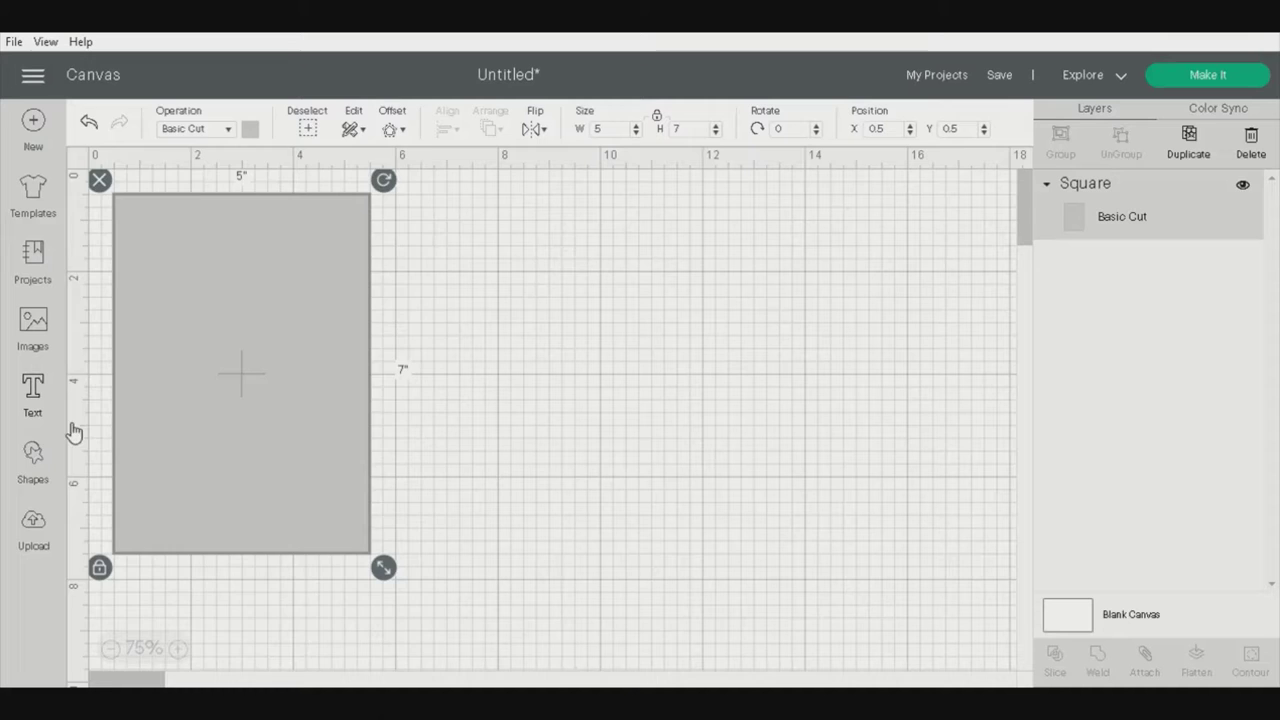
- Add a white circle about 5 inches wide over the card's lower half
left_click(34, 458)
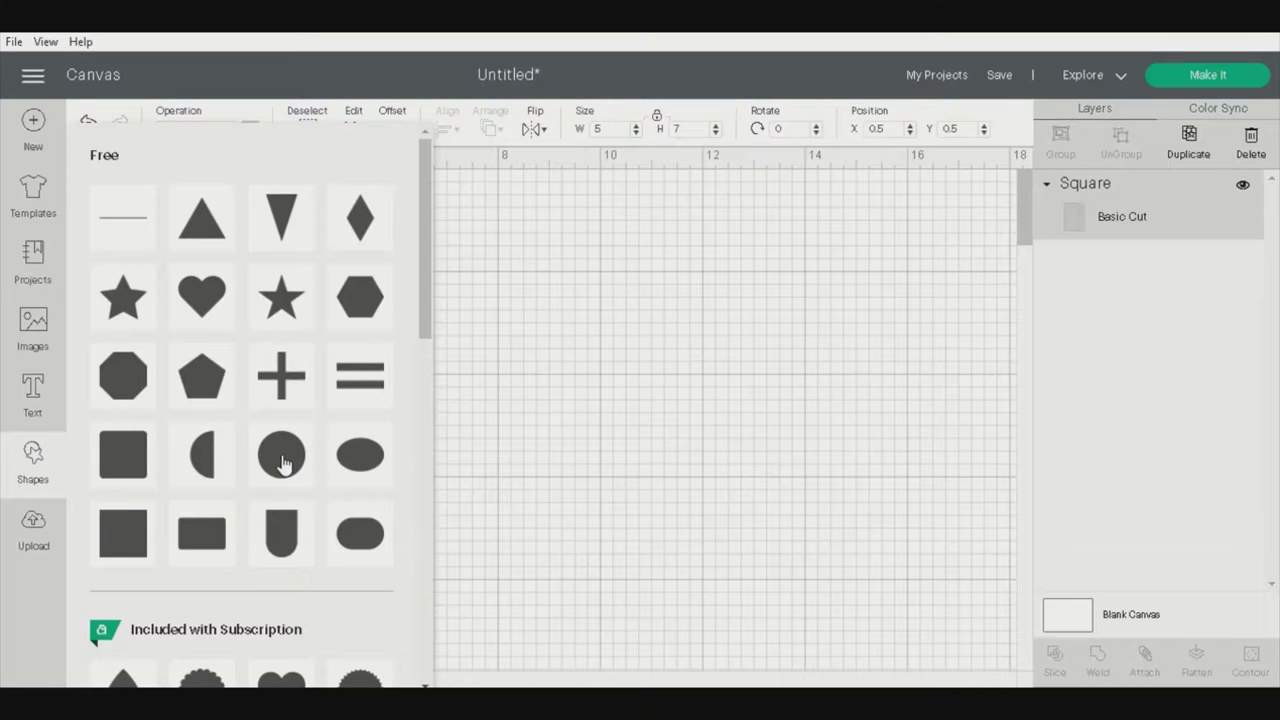
left_click(280, 461)
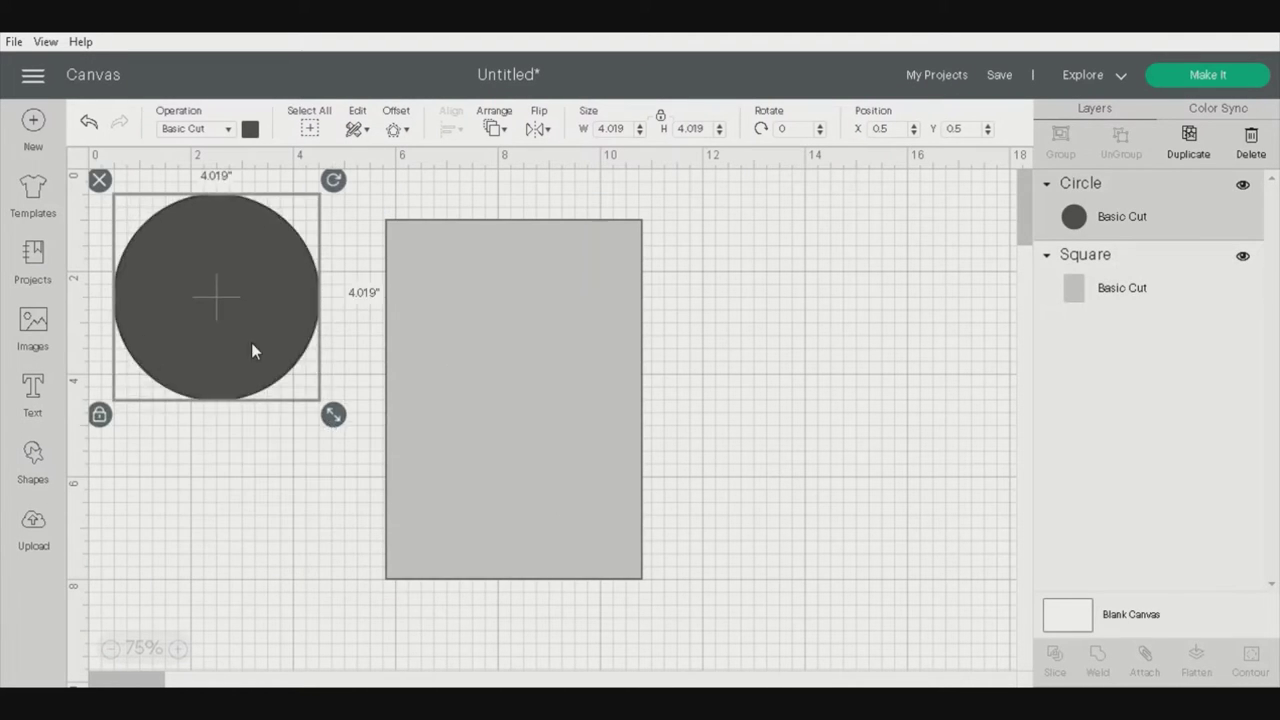
left_click_drag(251, 342, 468, 516)
left_click_drag(560, 600, 606, 646)
left_click_drag(546, 527, 537, 494)
left_click(250, 128)
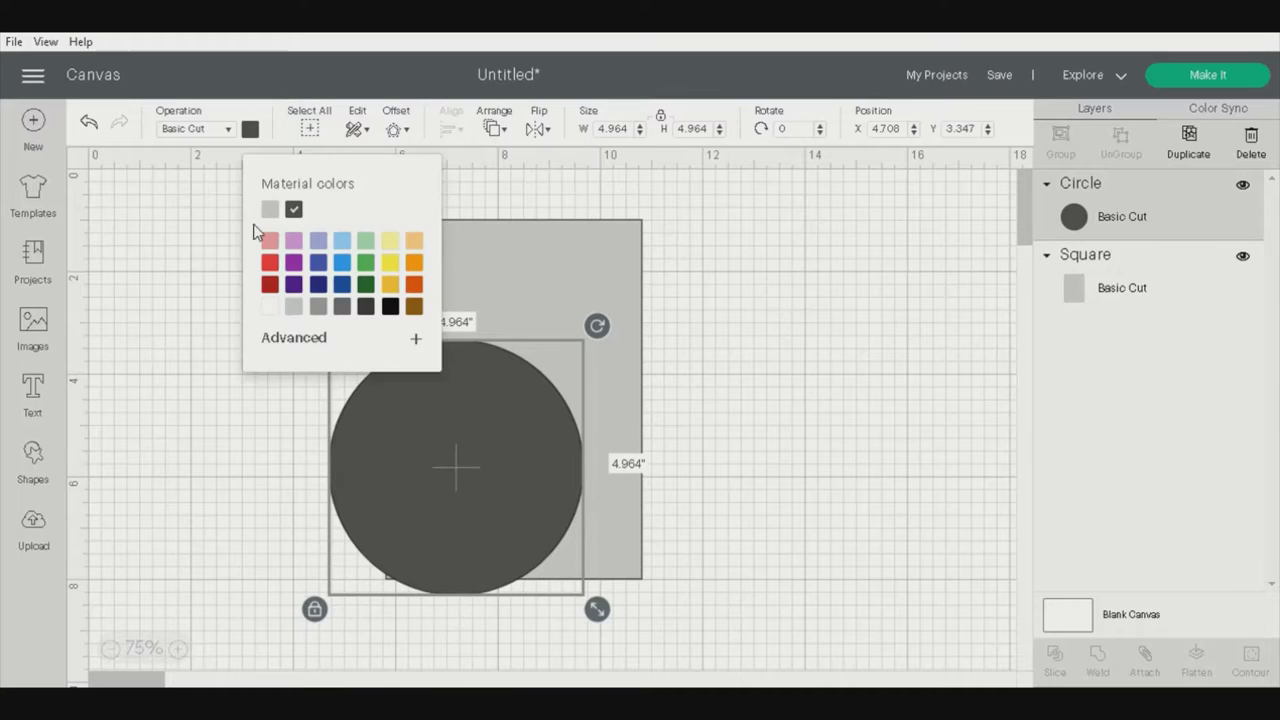
left_click(270, 306)
left_click(705, 468)
- Duplicate the white circle as a smaller circle placed above the large one
left_click(1090, 200)
key("ctrl+d")
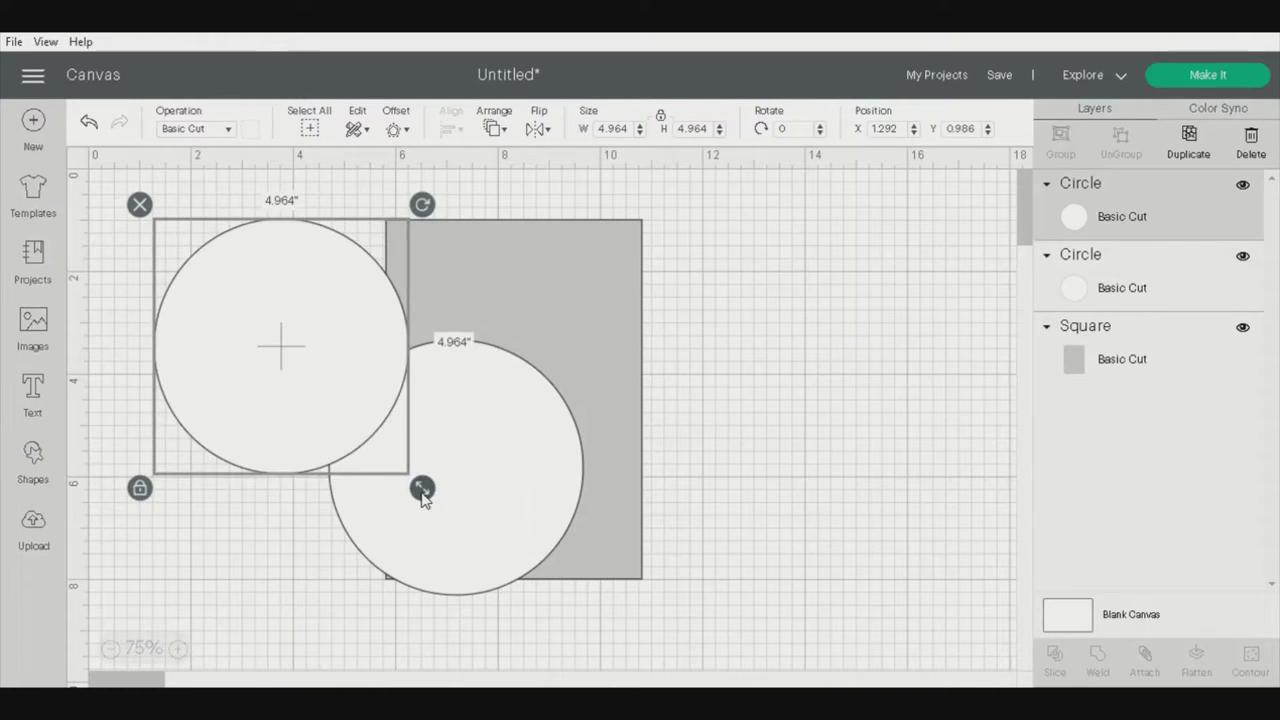
left_click_drag(423, 491, 324, 387)
left_click_drag(264, 336, 453, 328)
left_click(810, 438)
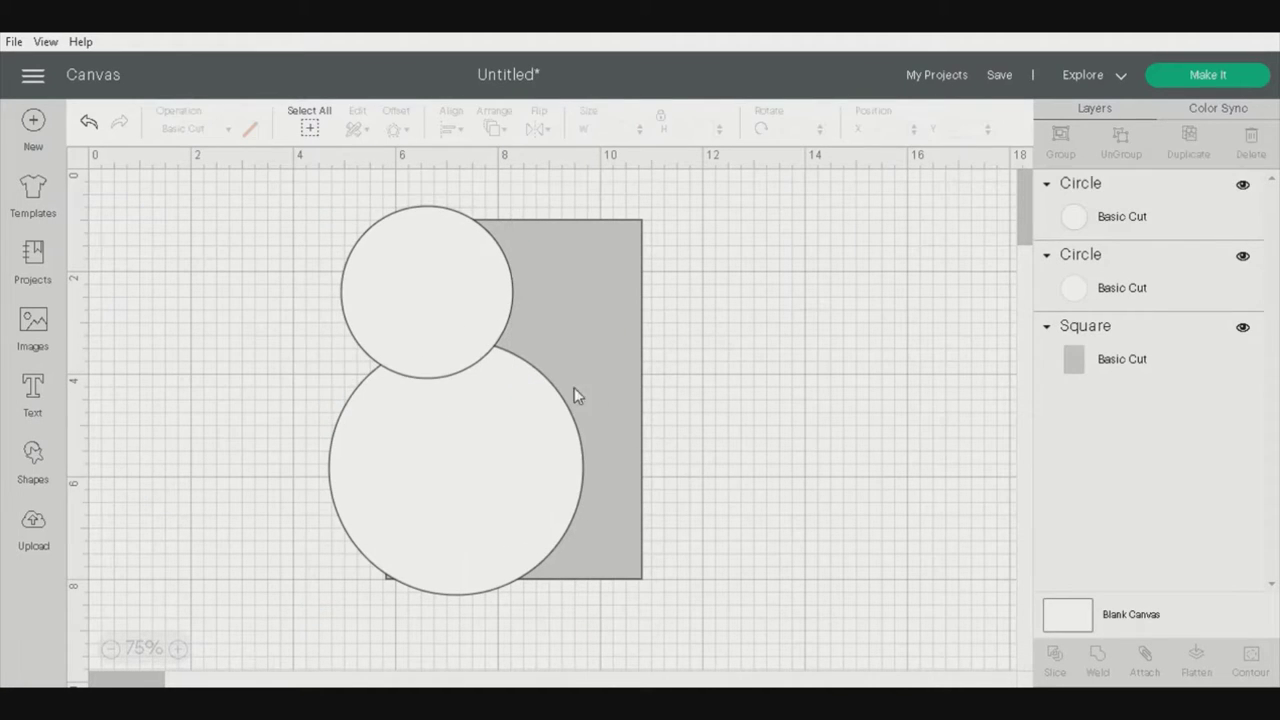
- Weld the two white circles into one shape and slide the card base back behind it
left_click_drag(311, 323, 283, 317)
left_click_drag(560, 330, 810, 567)
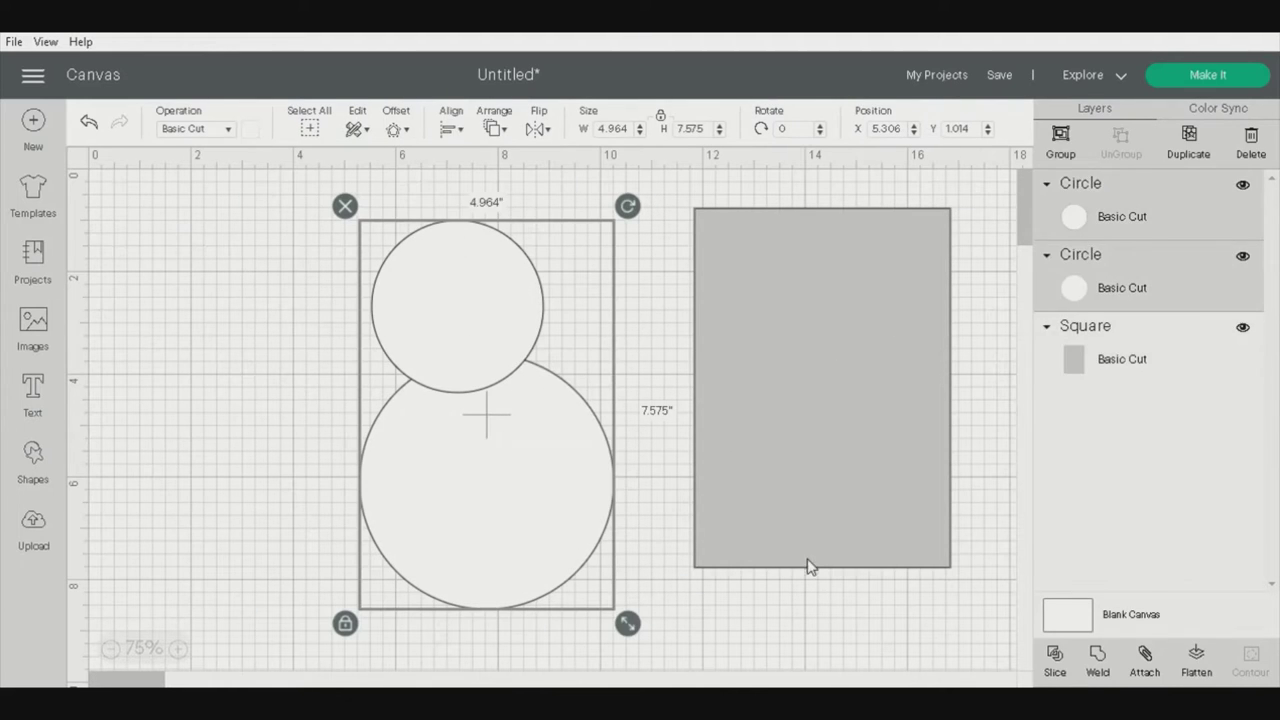
left_click(1060, 140)
left_click(1145, 660)
left_click(1099, 658)
left_click_drag(728, 465, 480, 500)
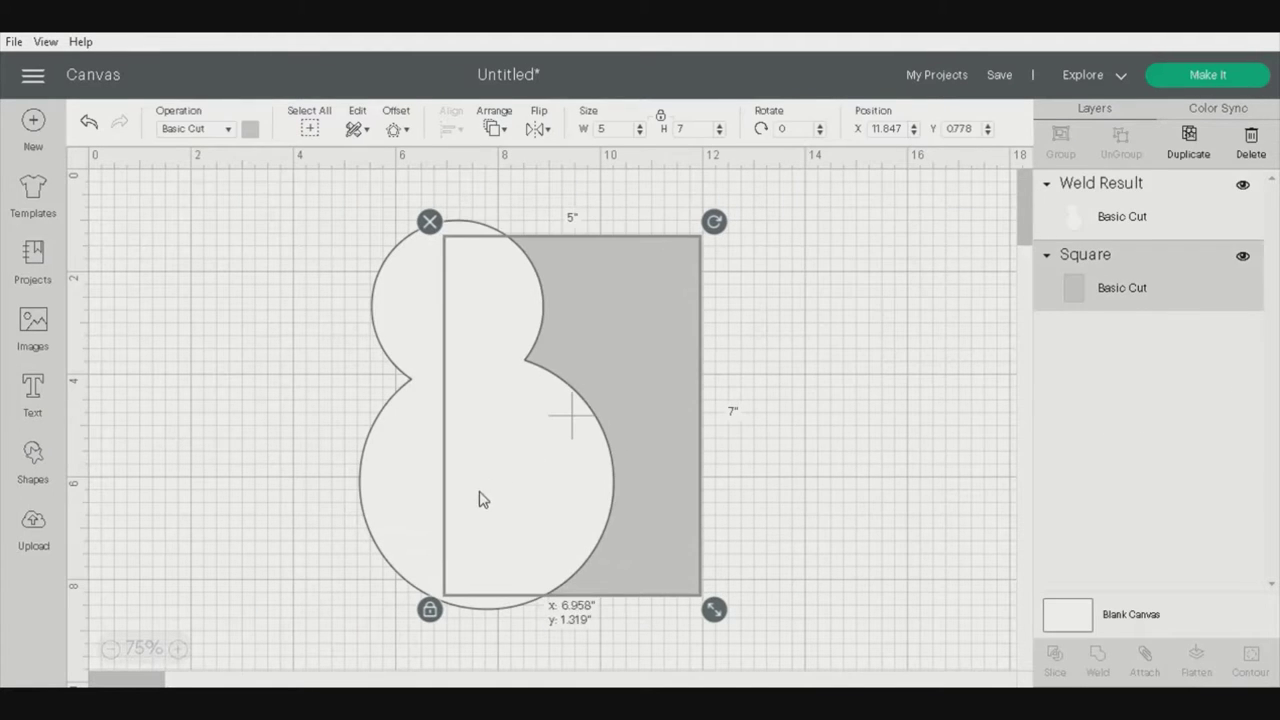
left_click(716, 418)
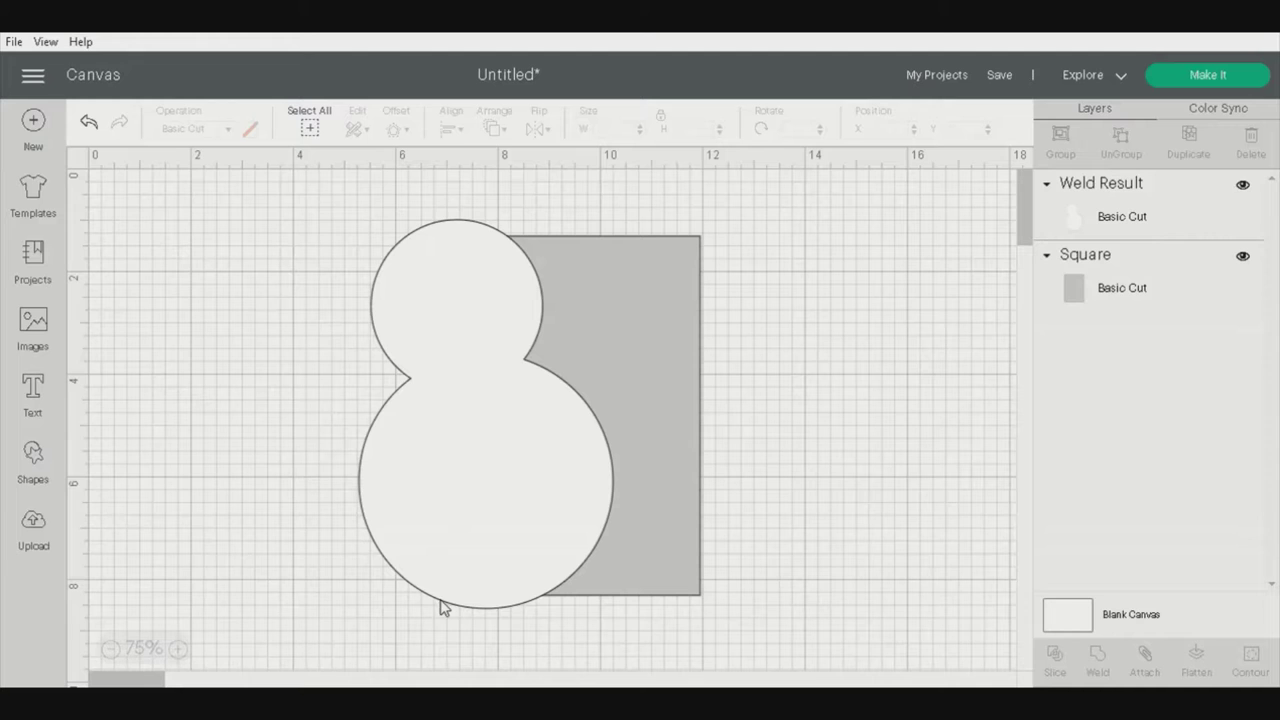
- Add a square, stretch it into a tall jacket panel, and send it behind the dress shape
left_click(35, 455)
left_click(134, 534)
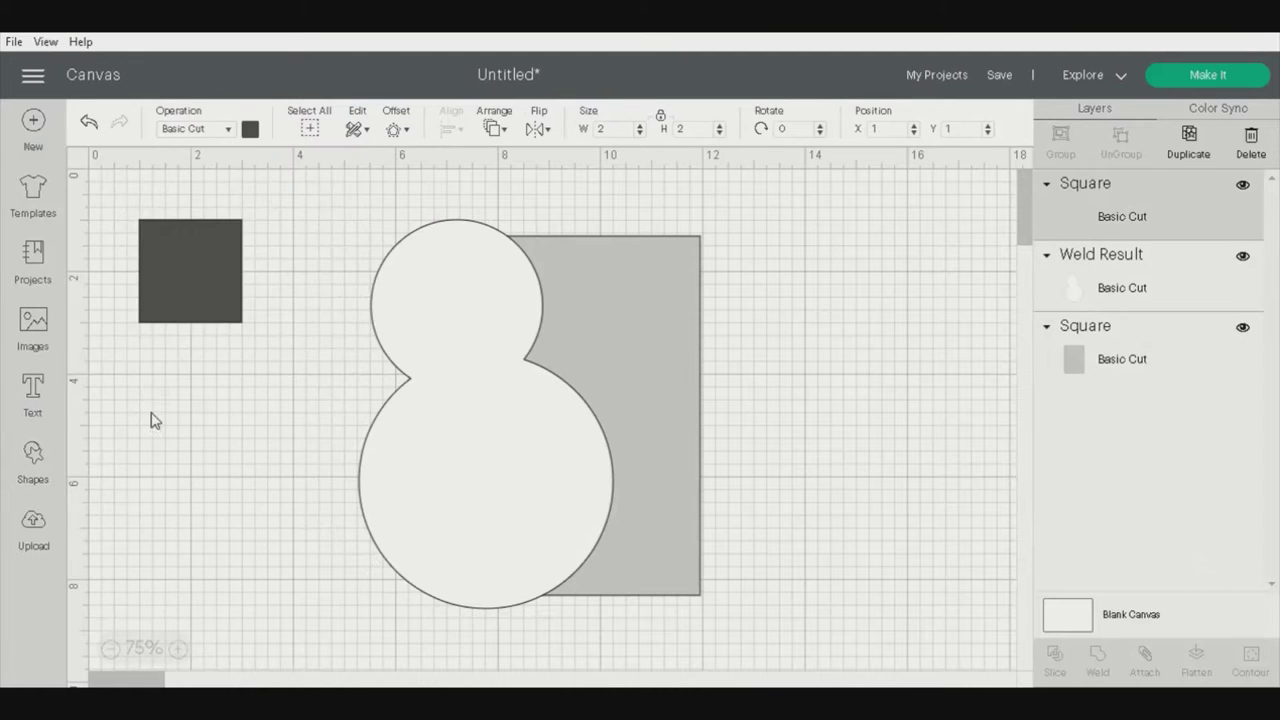
left_click_drag(196, 292, 655, 305)
left_click_drag(714, 349, 740, 609)
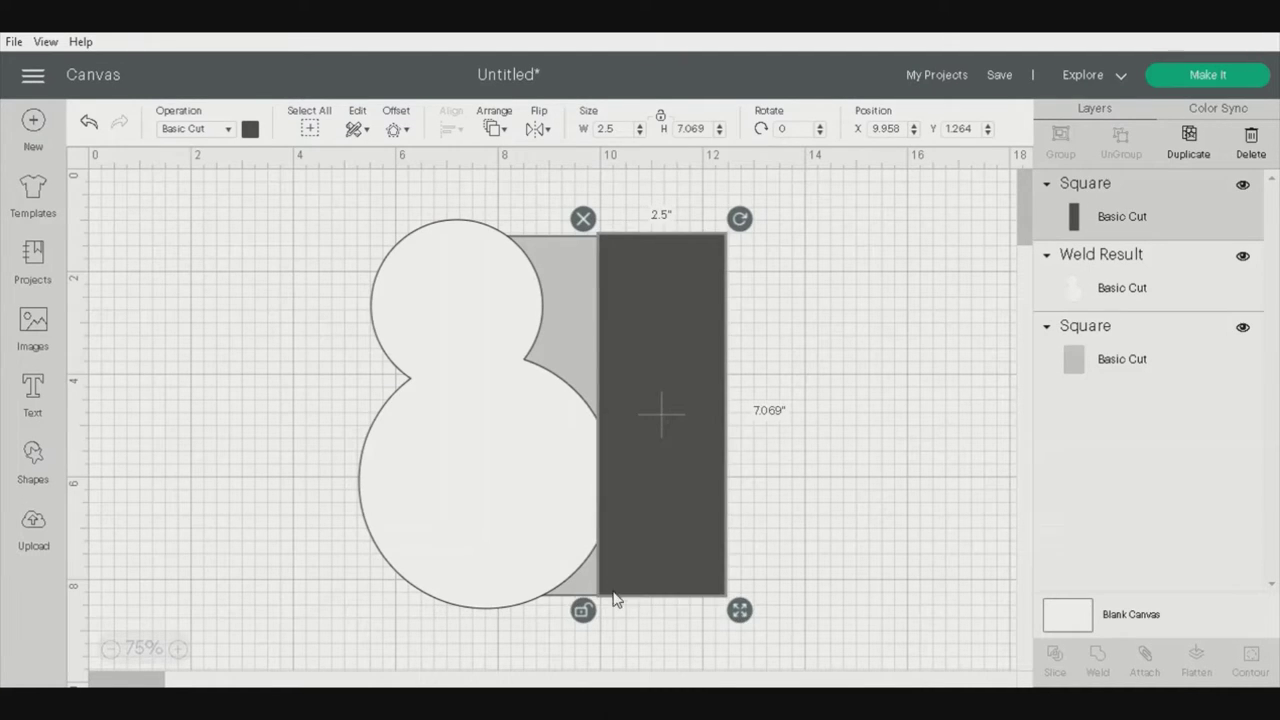
left_click_drag(611, 597, 716, 611)
left_click(494, 128)
left_click(520, 195)
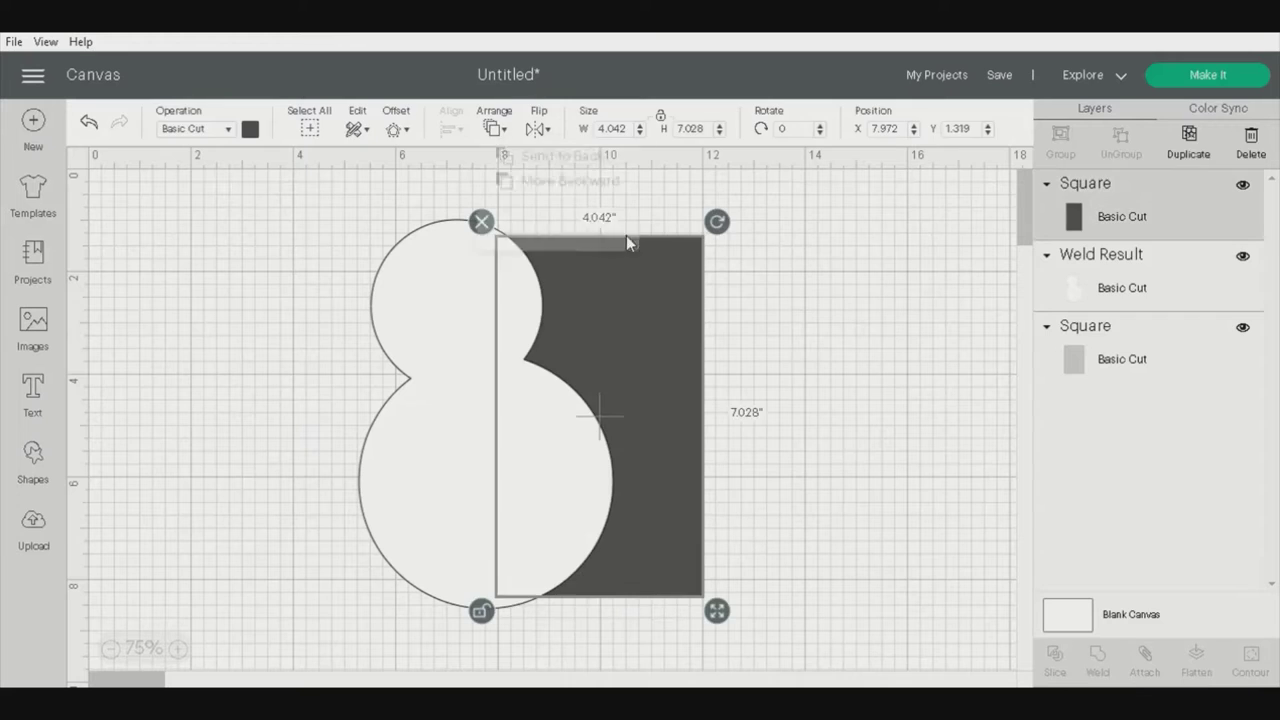
left_click(870, 375)
- Add a white downward triangle shirt at the top of the jacket
left_click(33, 455)
left_click(125, 219)
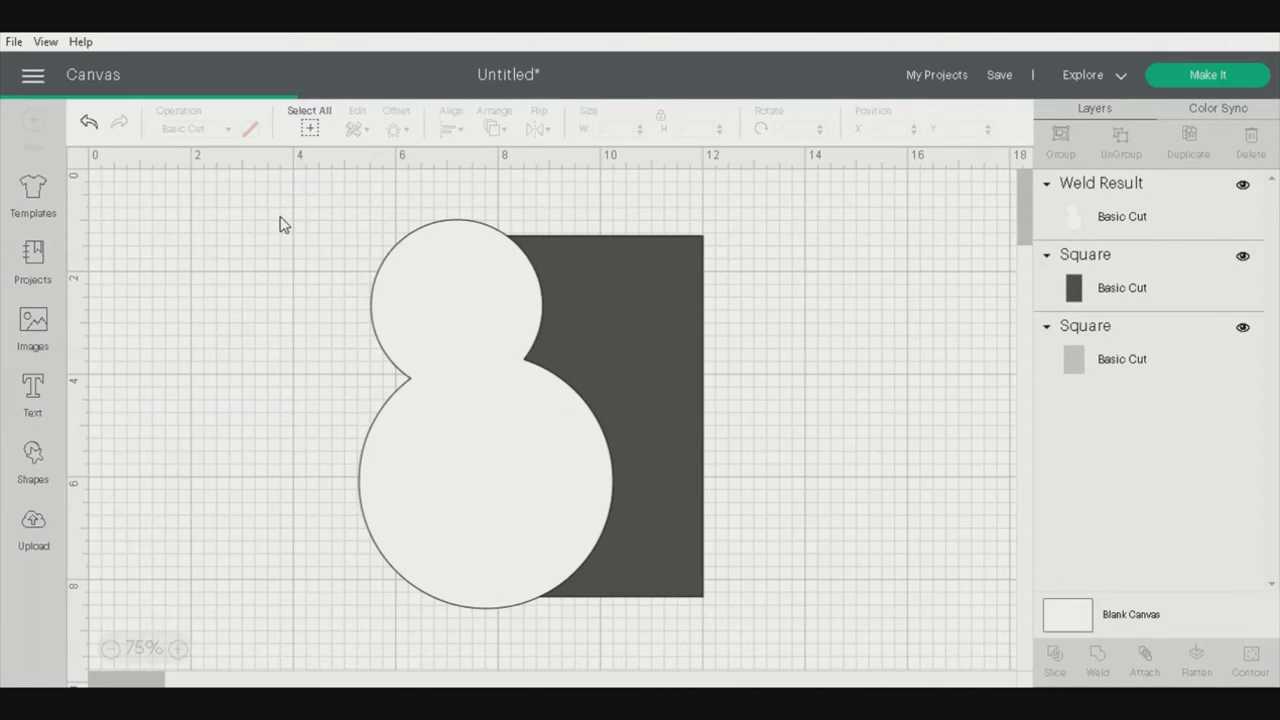
left_click(249, 128)
left_click_drag(207, 290, 640, 312)
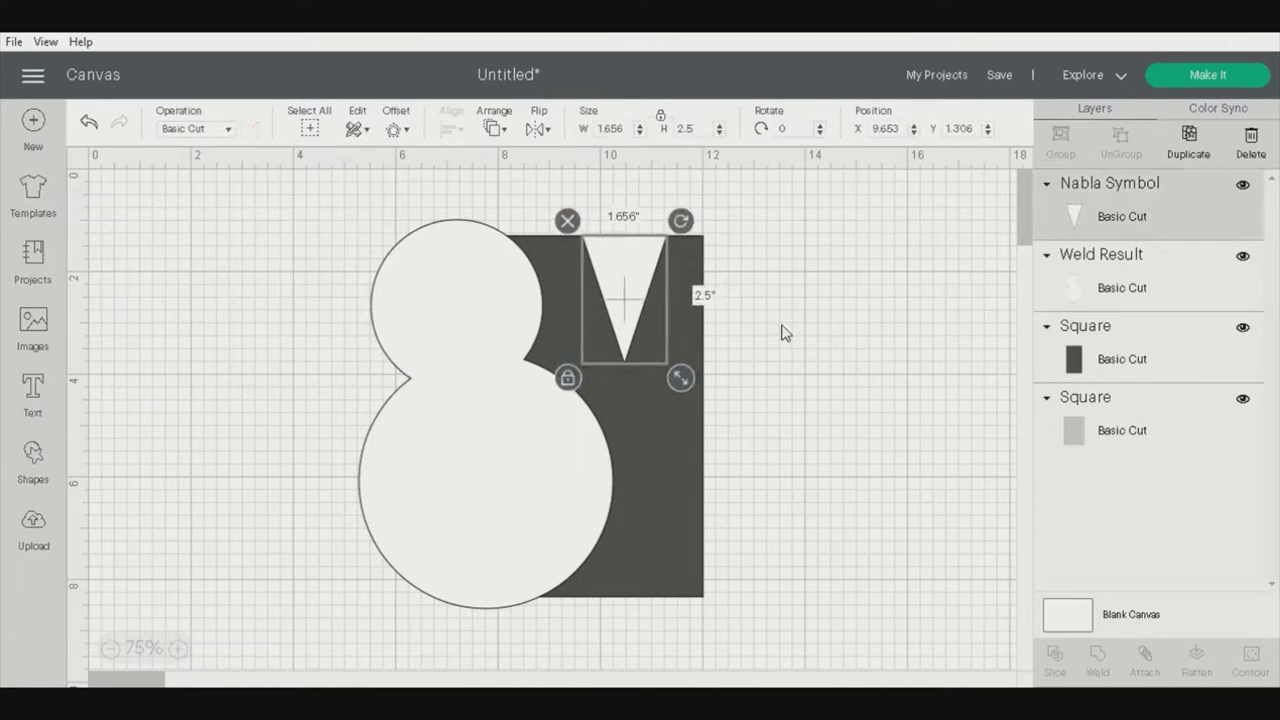
left_click(851, 363)
- Add an angled trapezoid lapel and a copy on each side of the shirt triangle
left_click(33, 458)
scroll(211, 477, "down", 10)
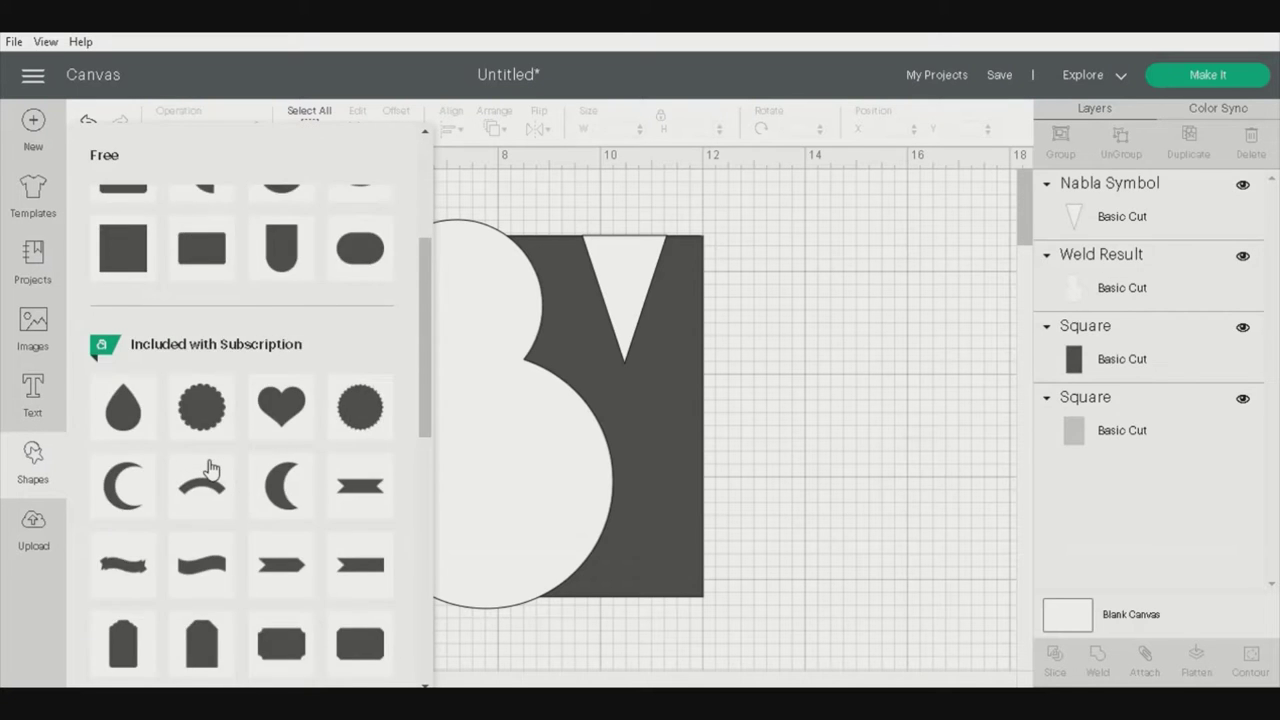
left_click(120, 490)
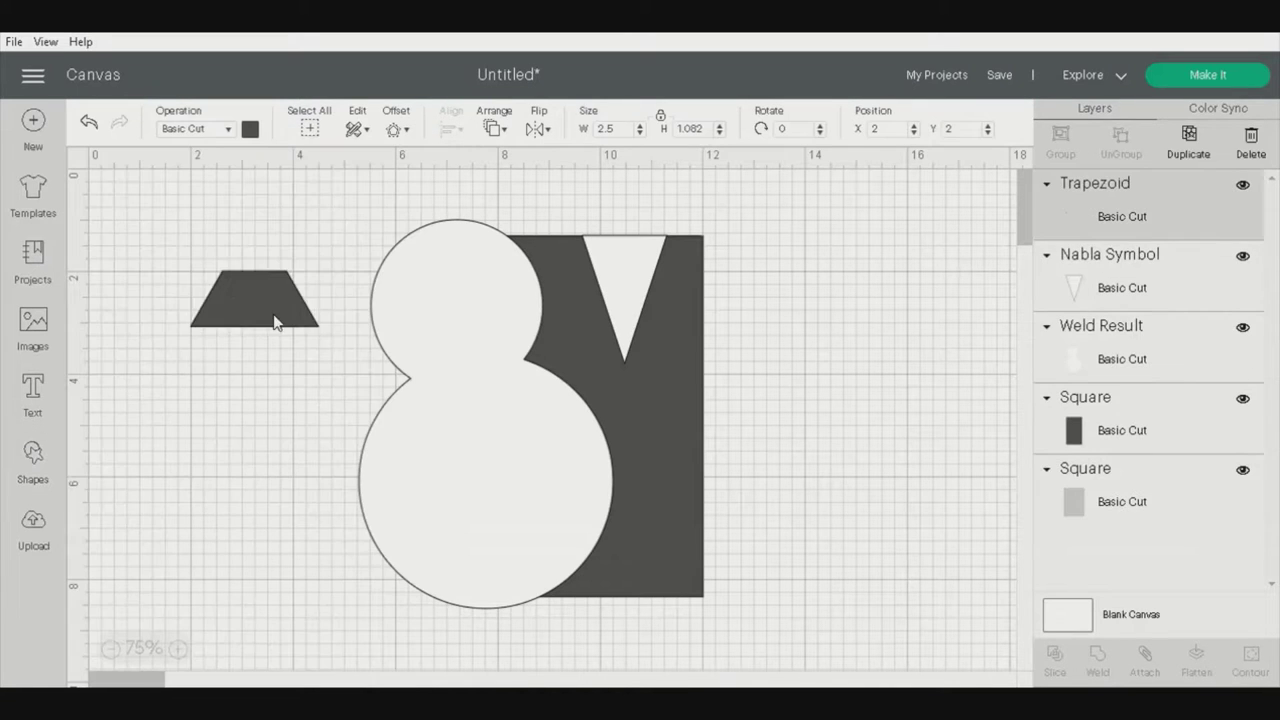
left_click_drag(325, 333, 189, 271)
left_click_drag(250, 300, 662, 352)
left_click_drag(693, 393, 703, 265)
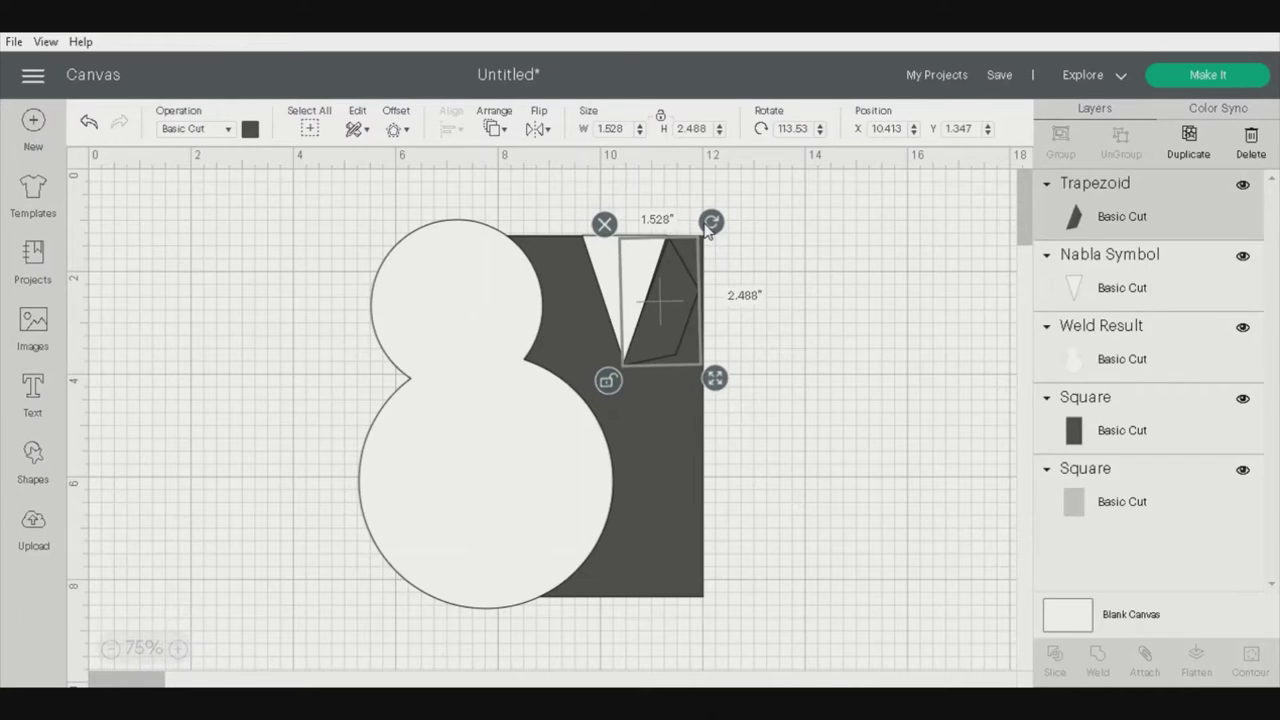
key("ctrl+c")
key("ctrl+v")
left_click_drag(690, 343, 593, 323)
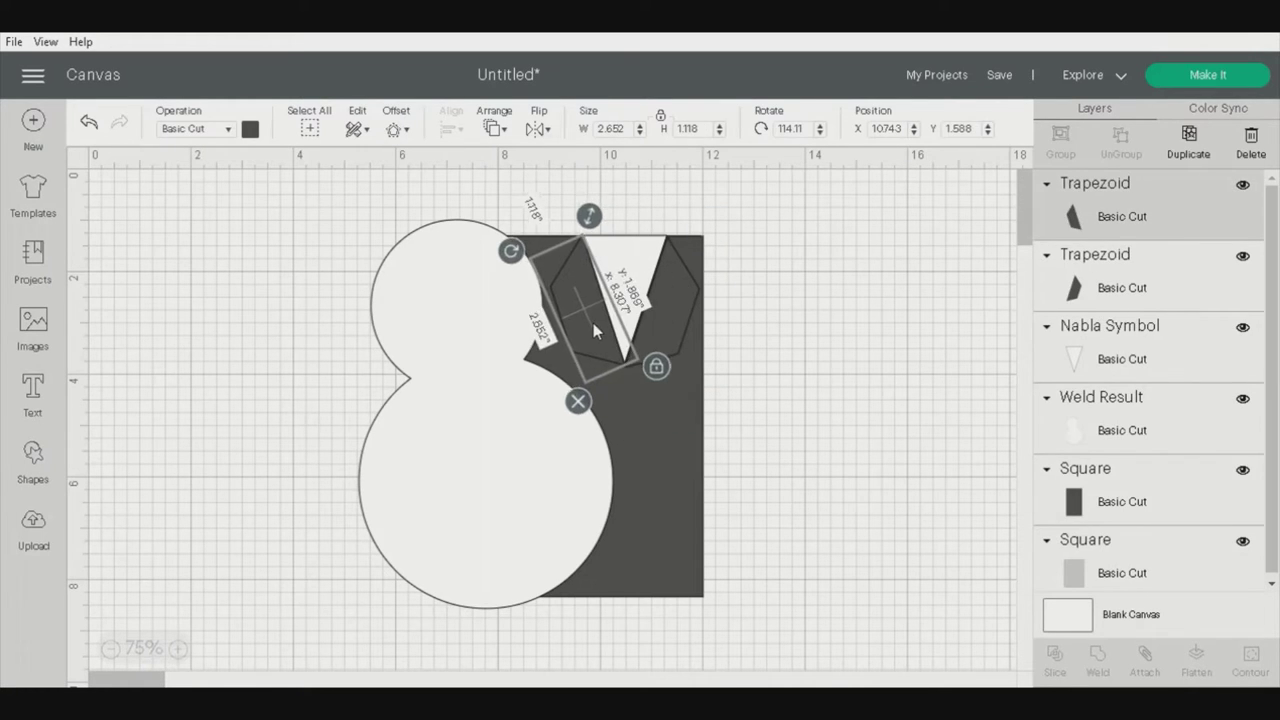
left_click(934, 403)
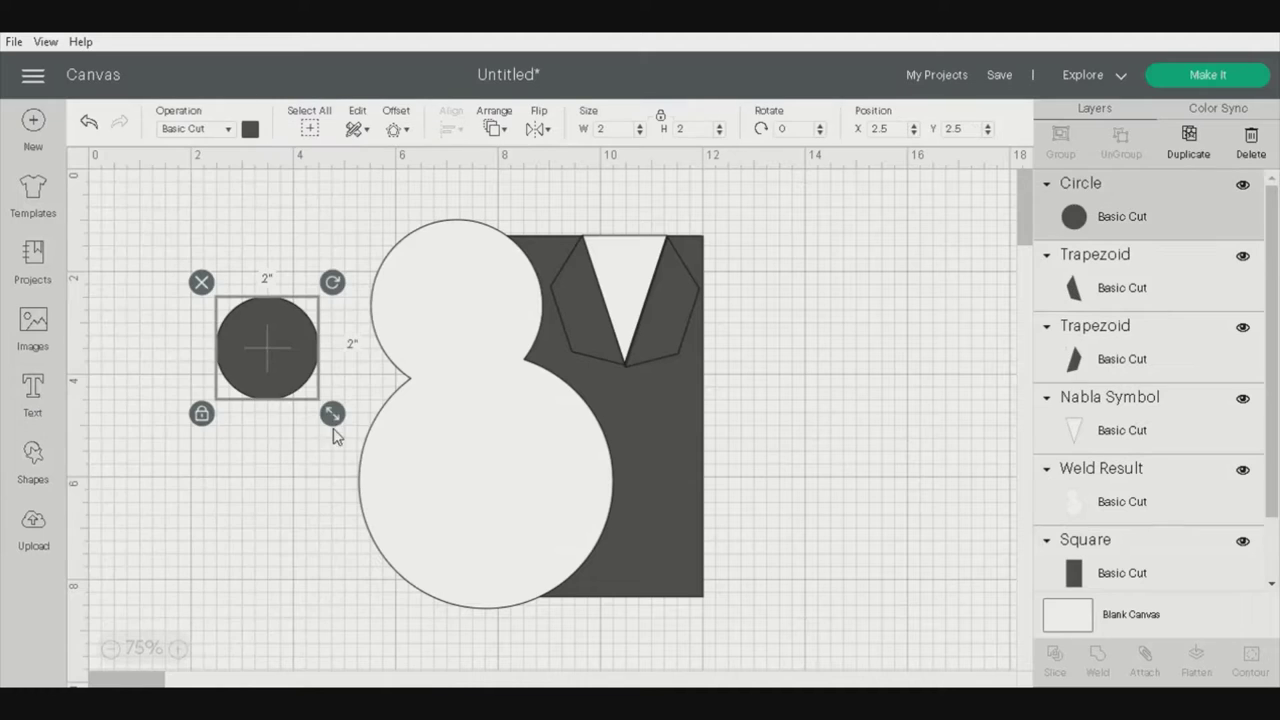
- Shrink the circle to button size and place three buttons down the shirt front
left_click_drag(337, 434, 624, 331)
left_click(660, 298)
left_click(781, 344)
left_click(681, 311)
left_click(235, 316)
left_click(1188, 140)
left_click(1188, 140)
left_click(624, 288)
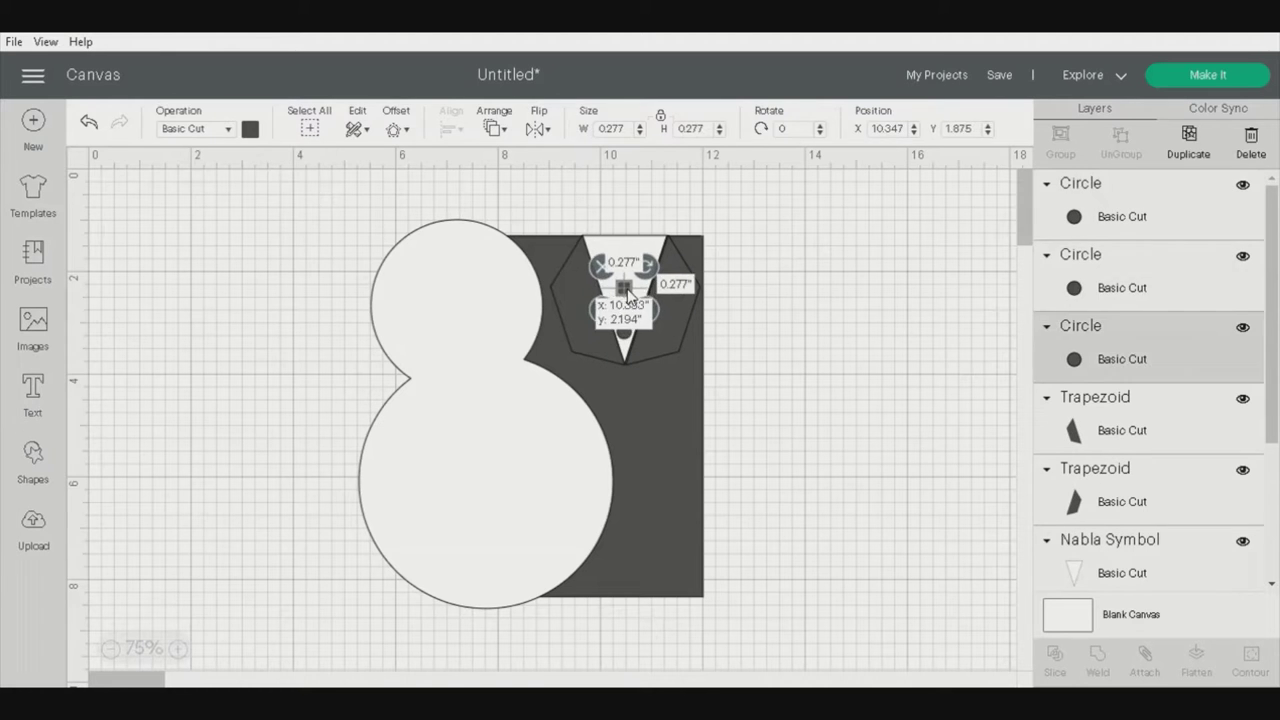
left_click(624, 310)
left_click(728, 354)
- Add a sideways, shrunken elongated scallop at the collar and a turned-around duplicate
left_click(33, 458)
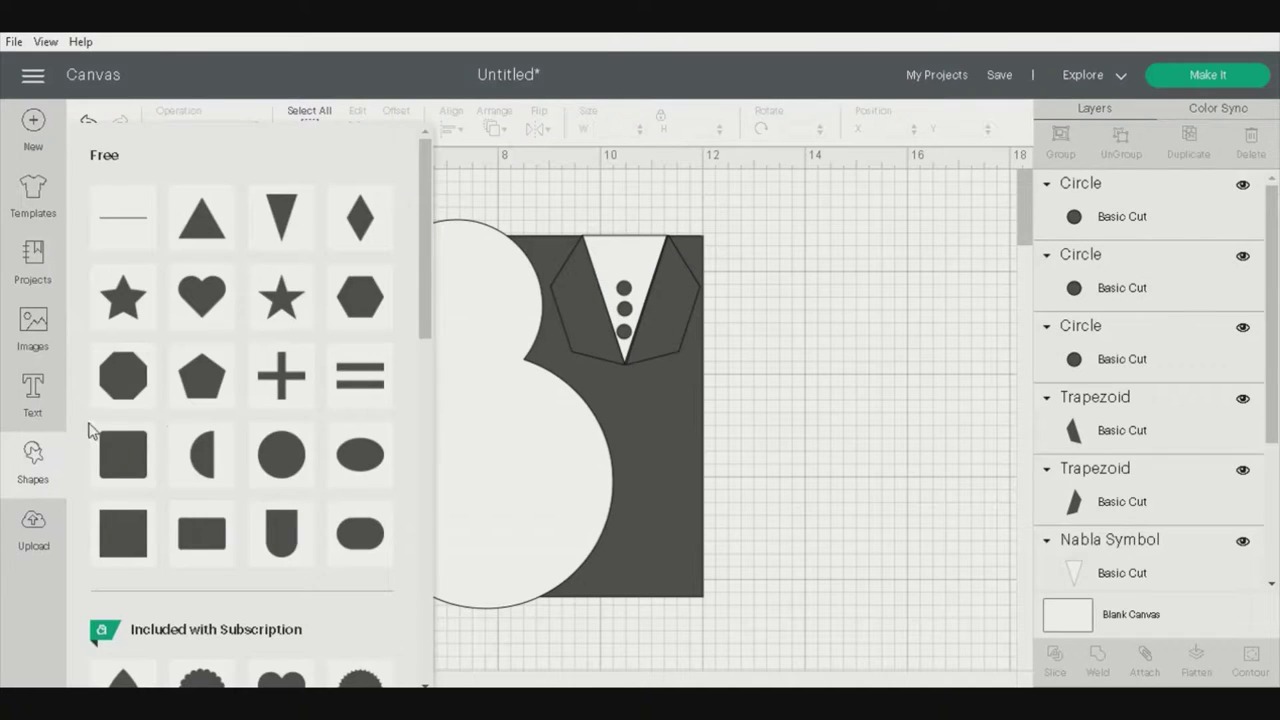
scroll(171, 432, "down", 10)
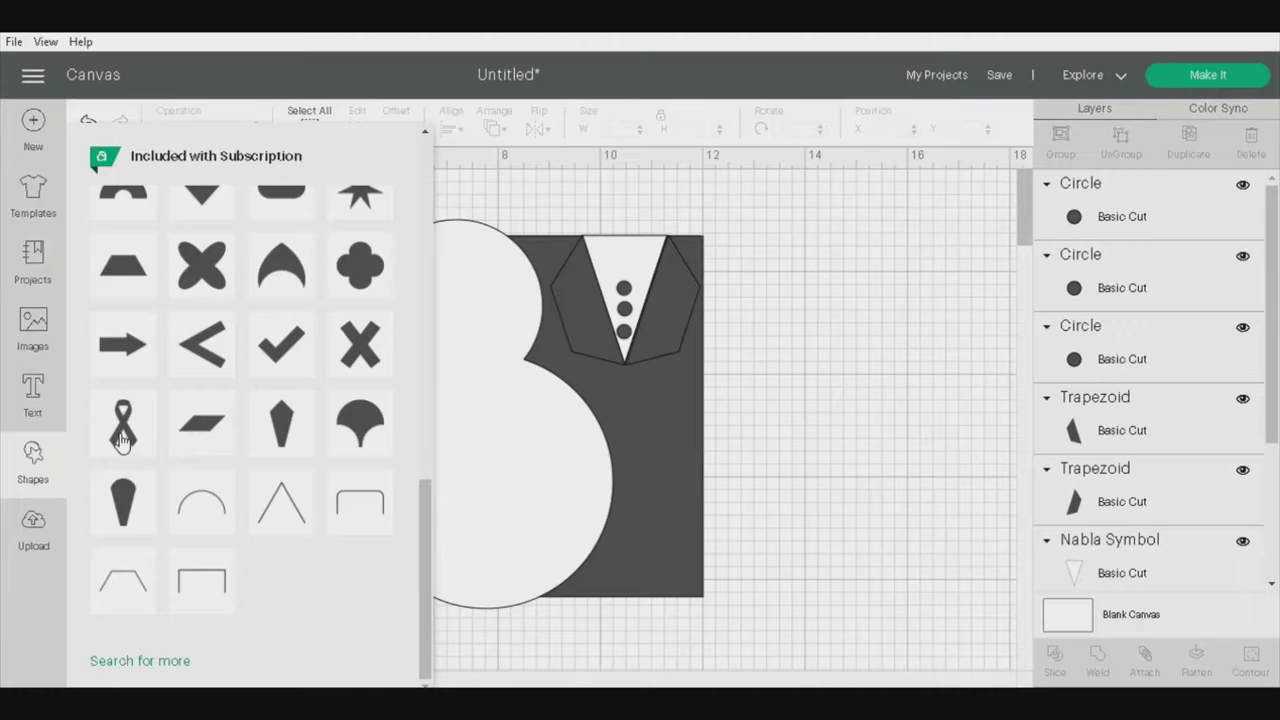
left_click(123, 500)
left_click_drag(155, 333, 124, 460)
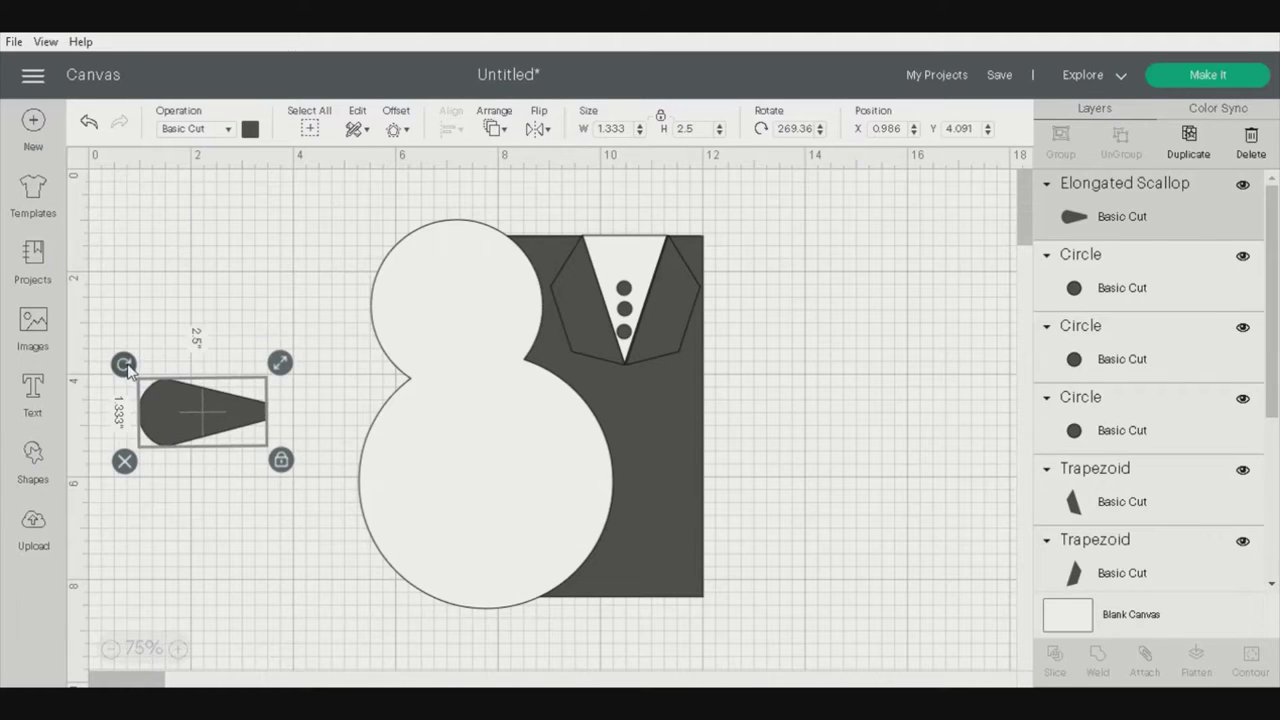
left_click_drag(123, 365, 122, 362)
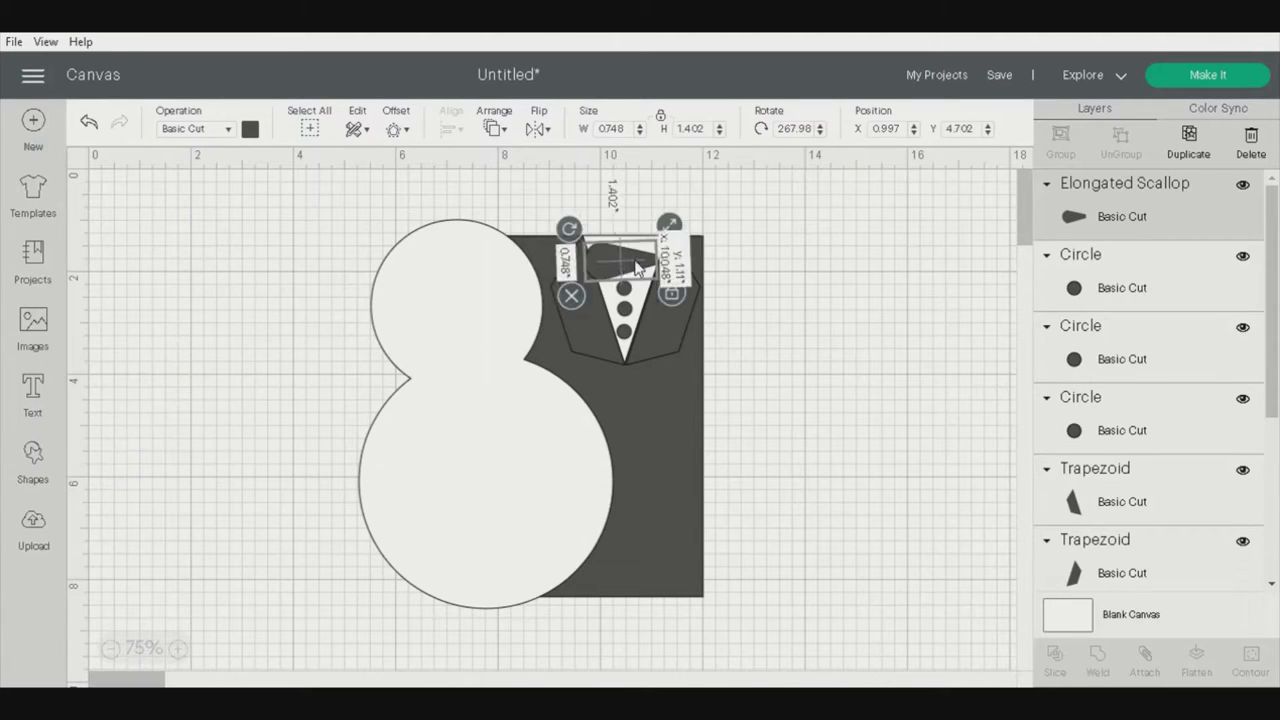
left_click_drag(600, 266, 614, 258)
key("ctrl+d")
left_click(738, 298)
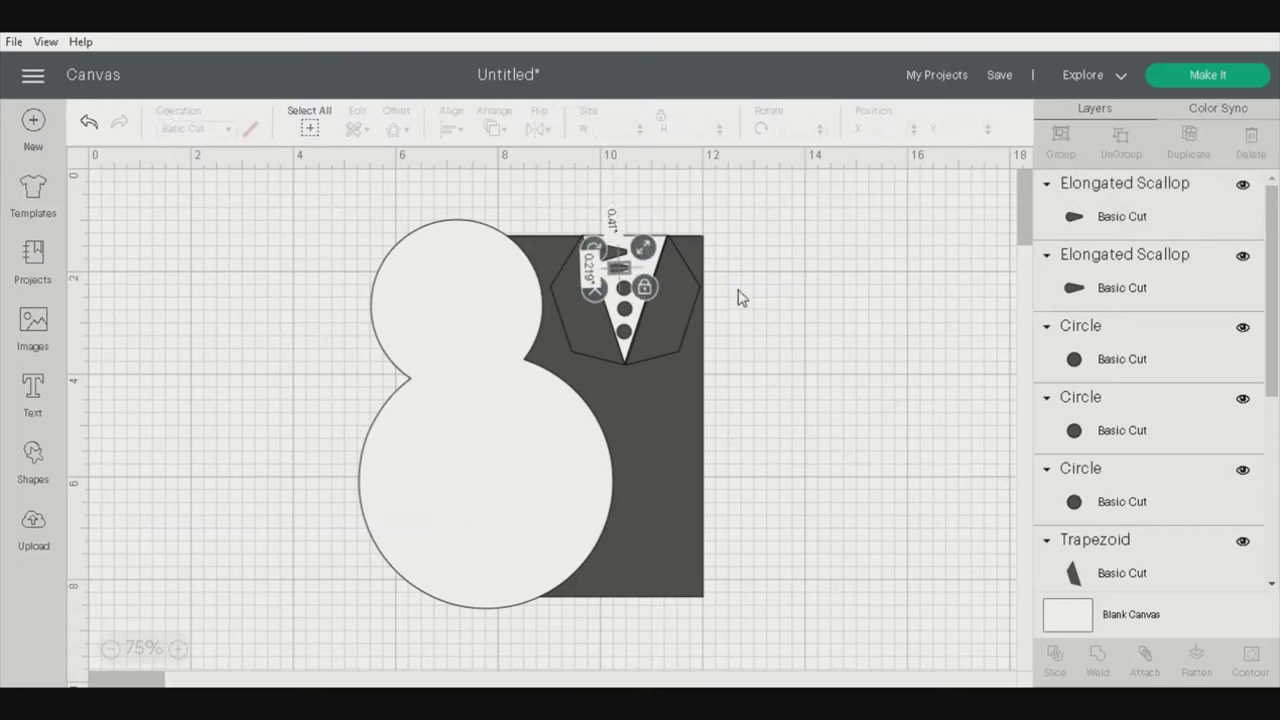
left_click(613, 252)
left_click_drag(623, 223, 762, 270)
left_click(773, 328)
- Position the second scallop beside the first, undoing an unwanted horizontal centre alignment
left_click(766, 326)
left_click(625, 252)
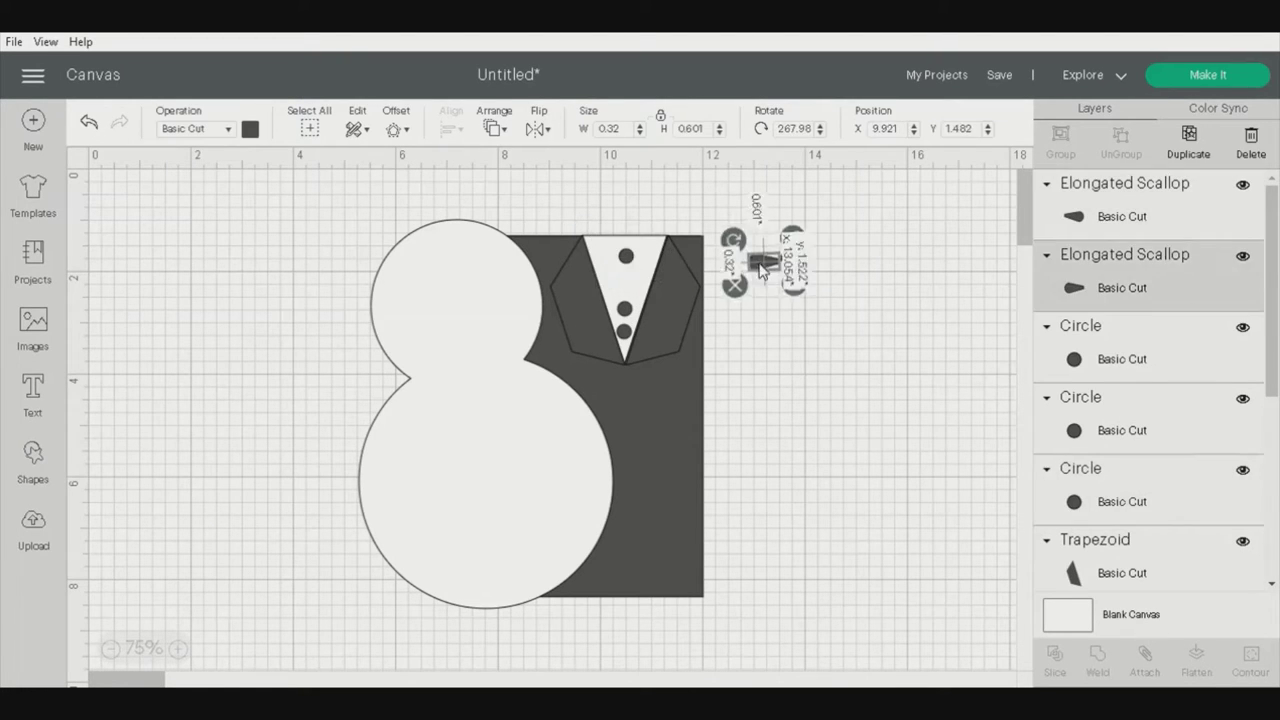
left_click_drag(626, 256, 626, 285)
left_click(790, 260)
left_click(494, 128)
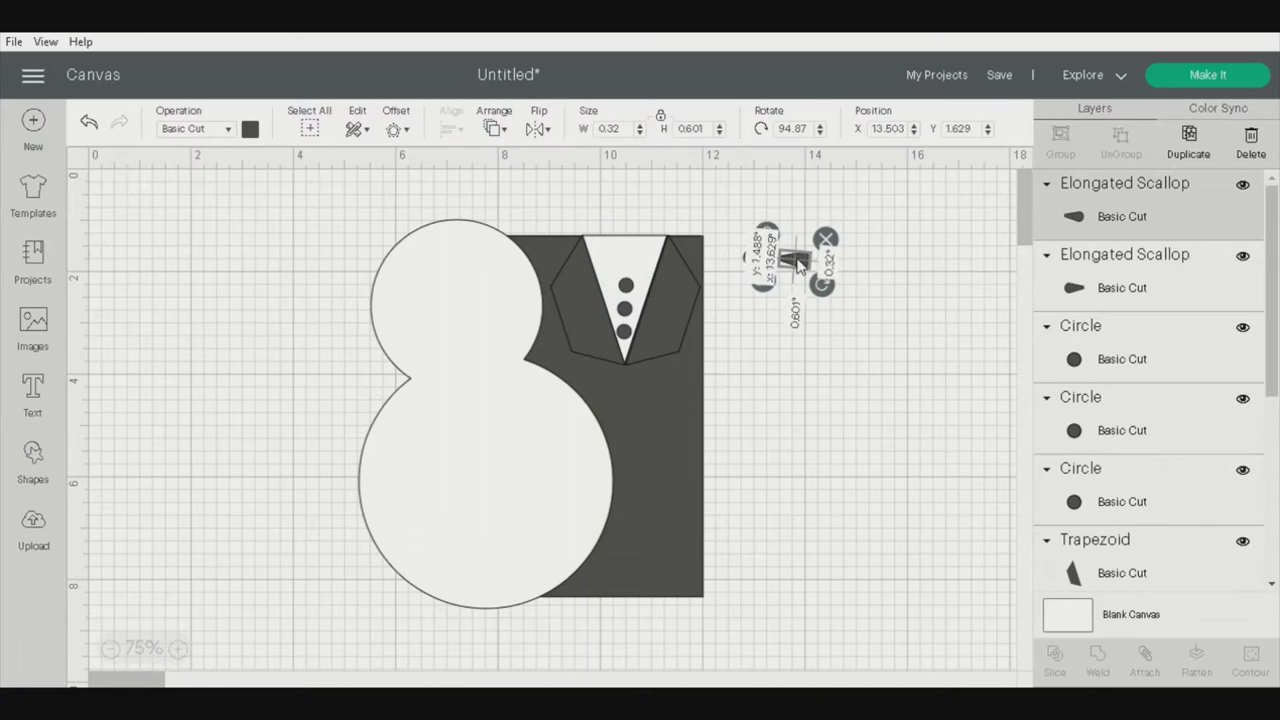
left_click_drag(737, 237, 840, 285)
left_click(451, 128)
left_click(491, 205)
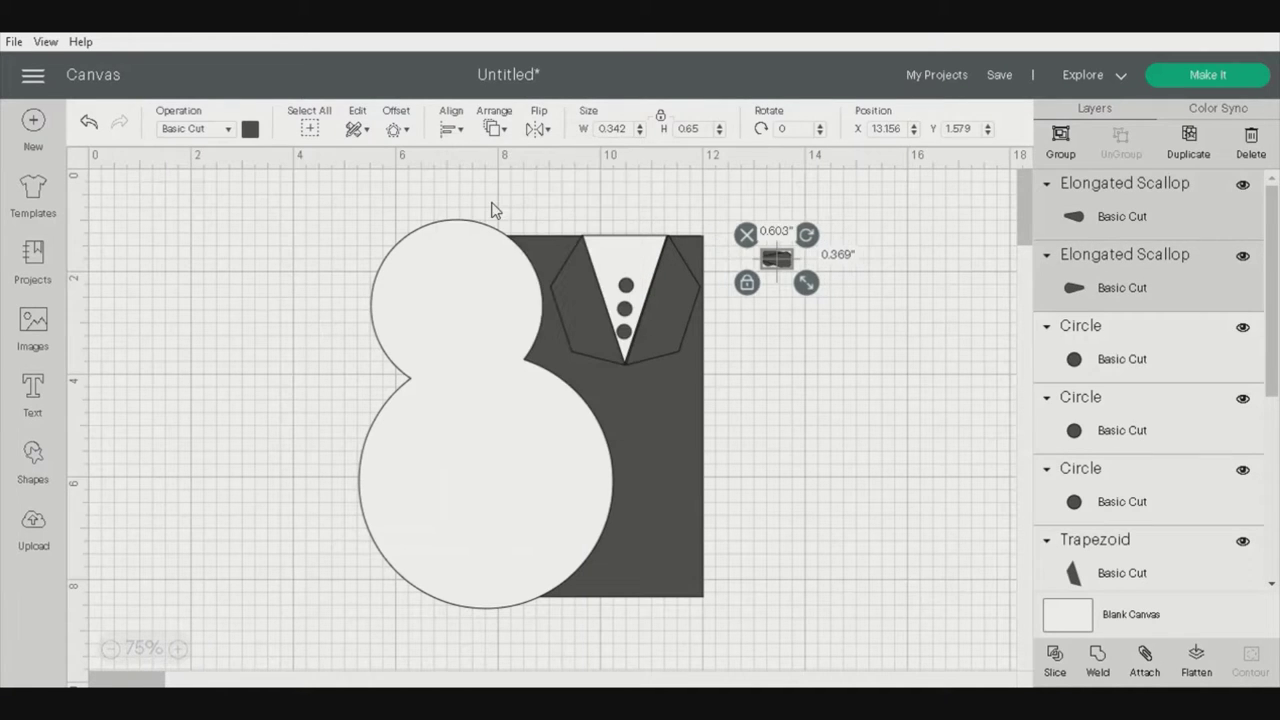
left_click(88, 122)
- Select both scallops and Attach them into one bow tie
left_click(794, 271)
left_click(794, 271)
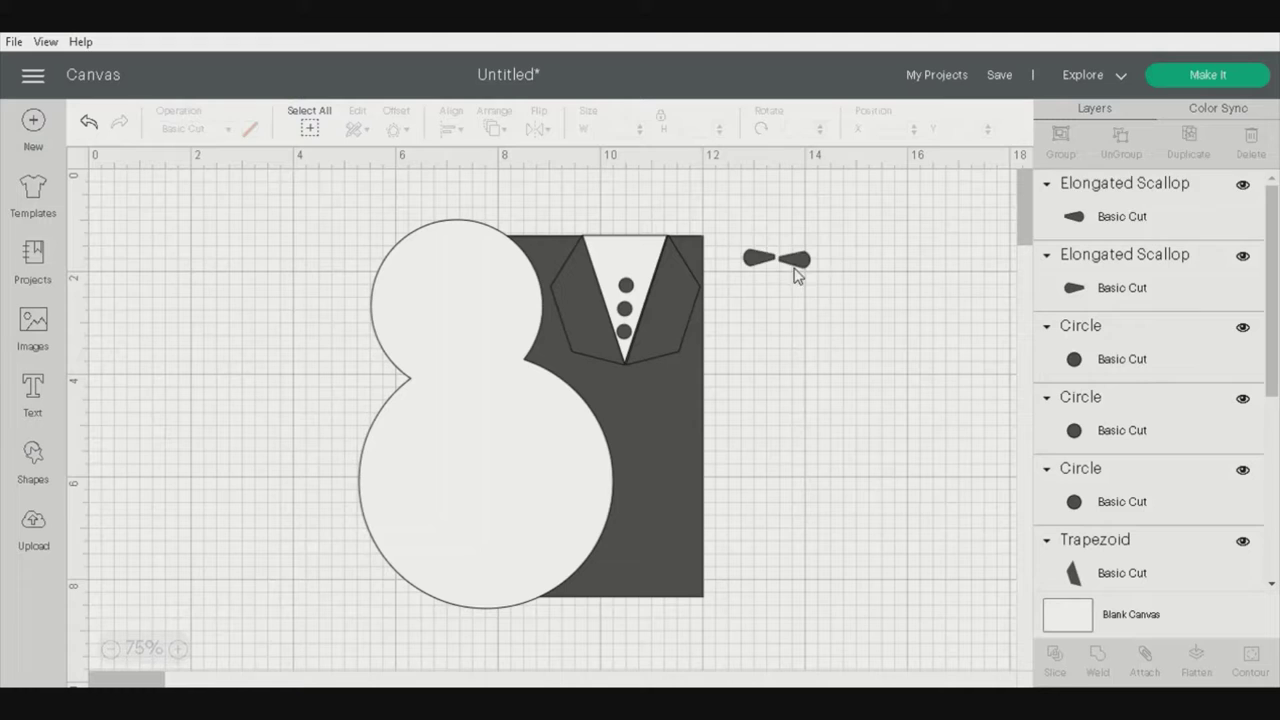
left_click(797, 263)
left_click(808, 297)
left_click_drag(746, 234, 816, 282)
left_click(33, 462)
- Add a rounded rectangle, shrink it into a small knot, and move it onto the bow tie
left_click(212, 530)
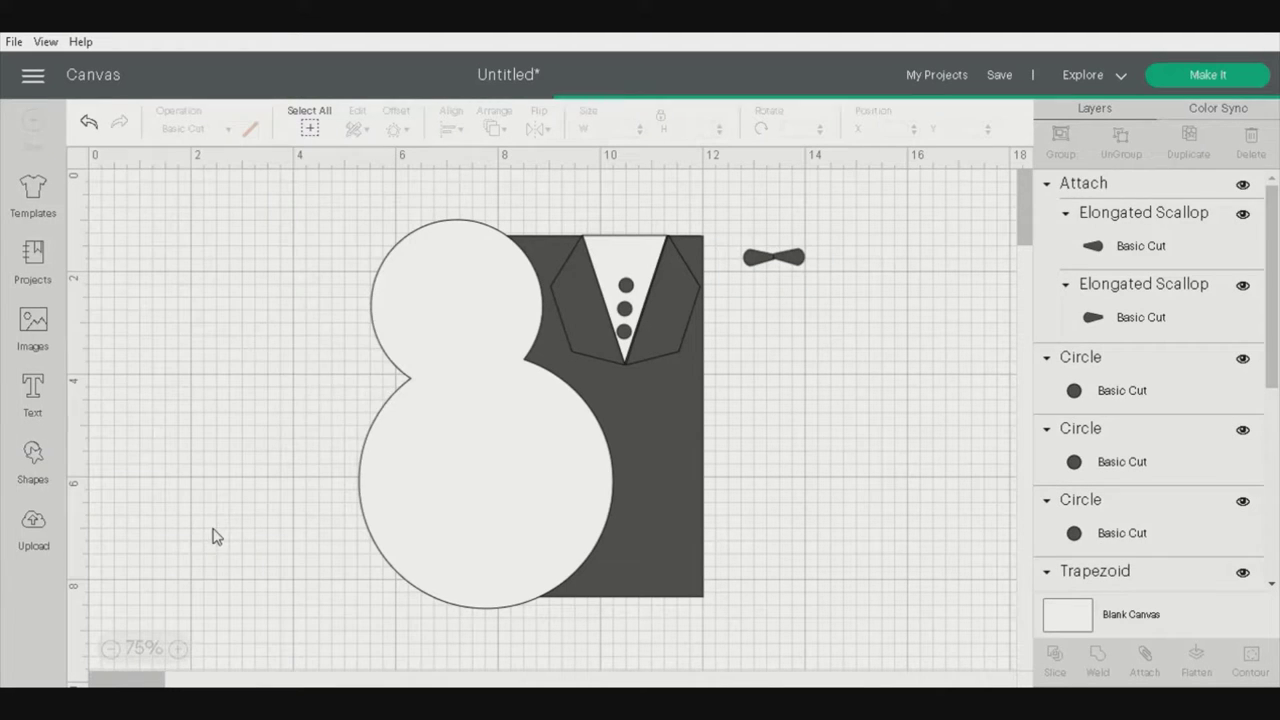
left_click_drag(384, 430, 774, 258)
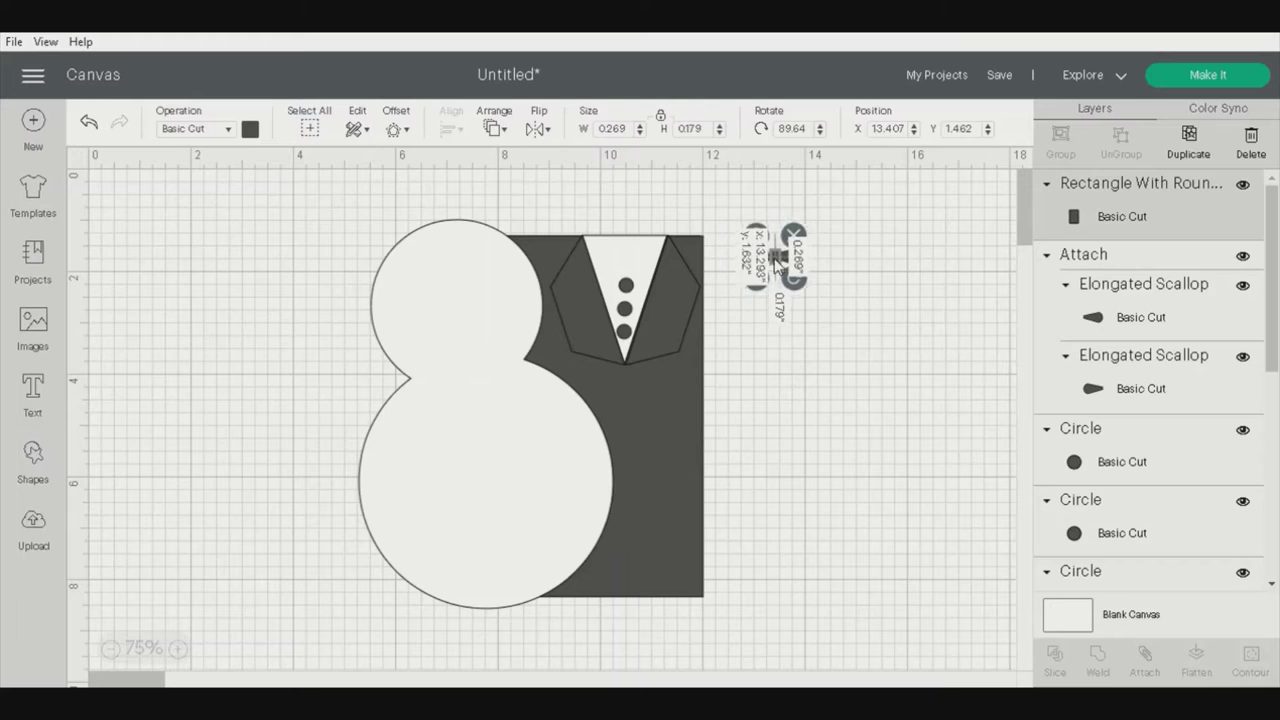
left_click(780, 292)
left_click(774, 258)
left_click(823, 346)
left_click(774, 258)
left_click(771, 286)
left_click(774, 258)
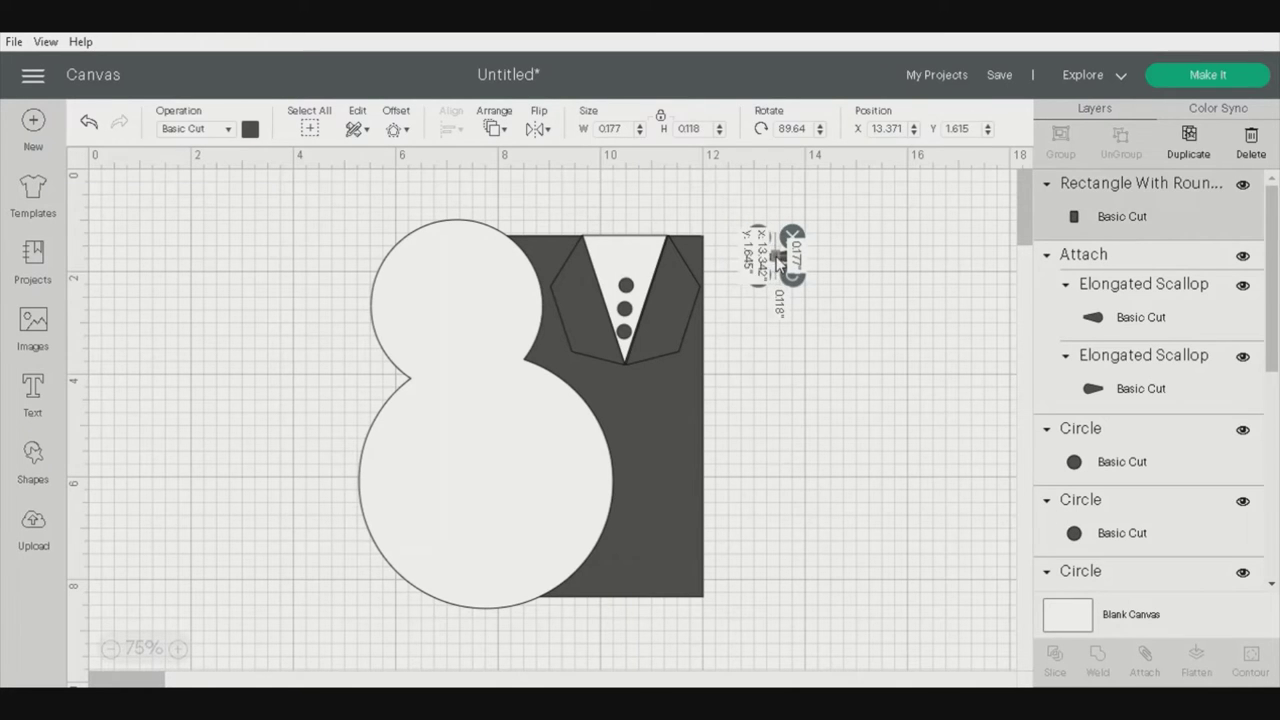
left_click(855, 375)
left_click(774, 258)
scroll(700, 474, "up", 3)
scroll(197, 363, "up", 1)
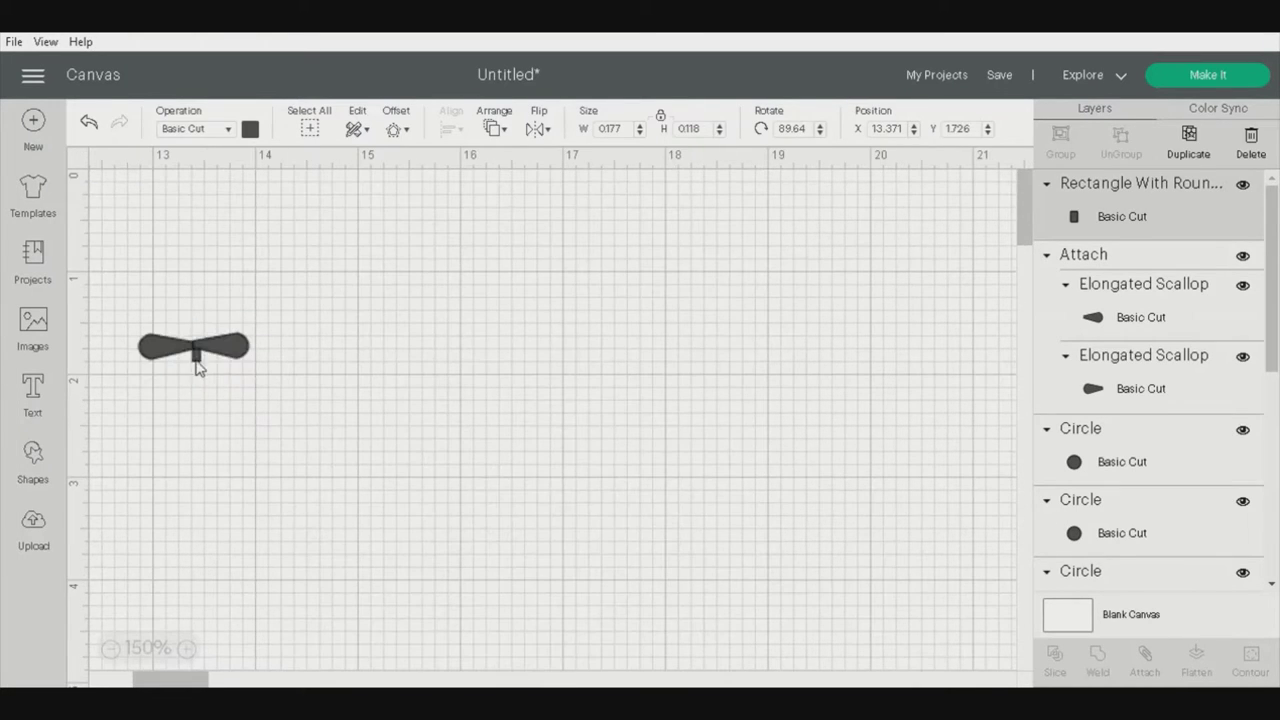
left_click_drag(197, 363, 199, 347)
- Set the knot's Y position to 1.66, raise it slightly, and select the whole bow tie
left_click(493, 128)
left_click(283, 340)
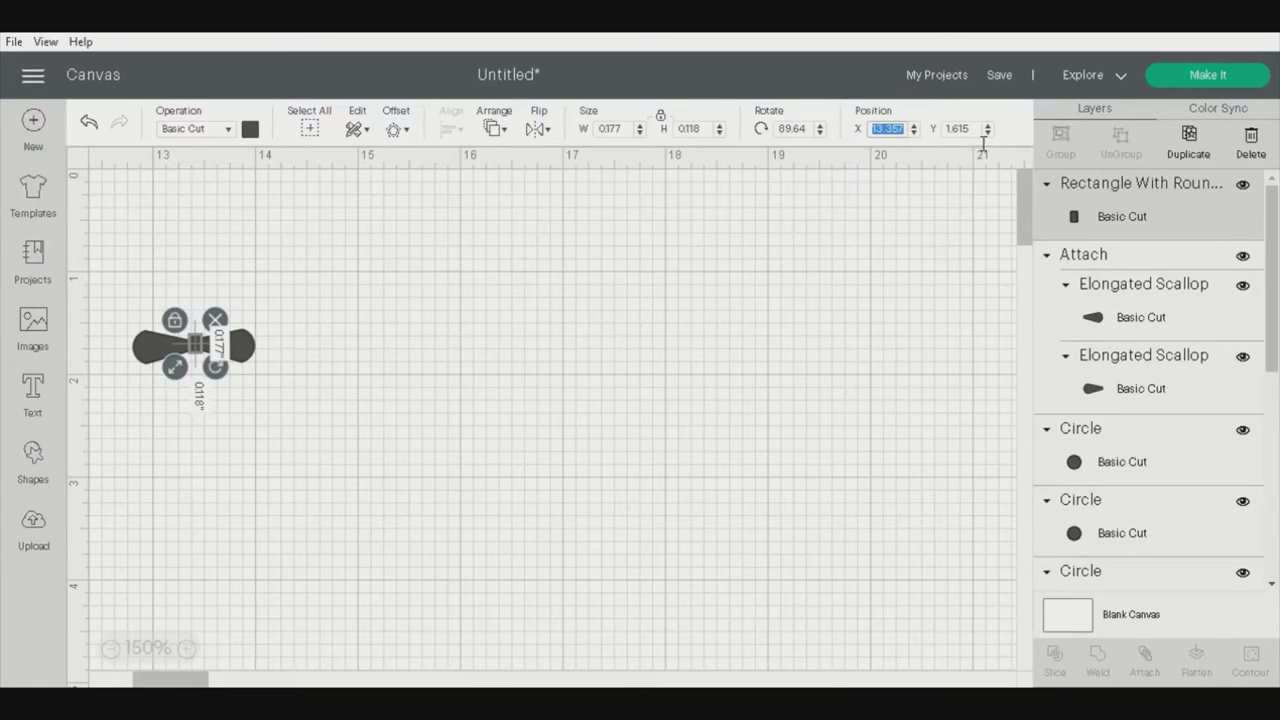
type("1.59")
key("Return")
type("66")
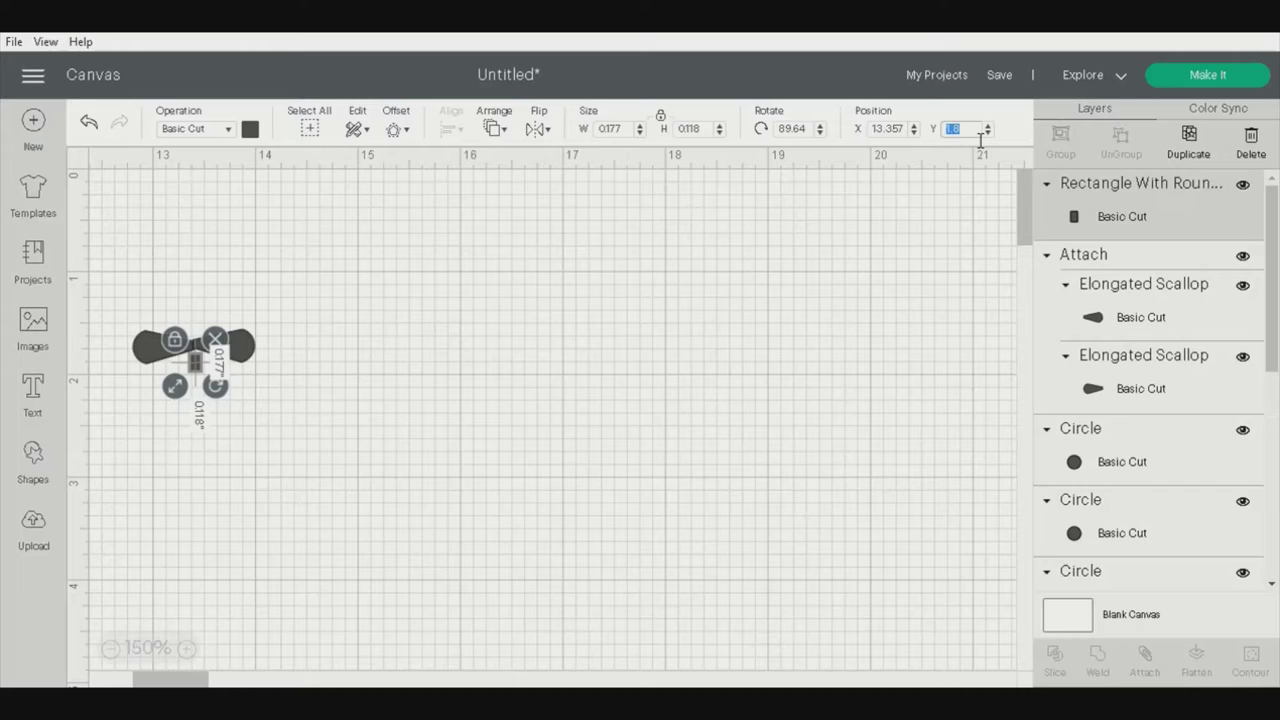
key("Return")
left_click(720, 315)
left_click(197, 352)
left_click(246, 373)
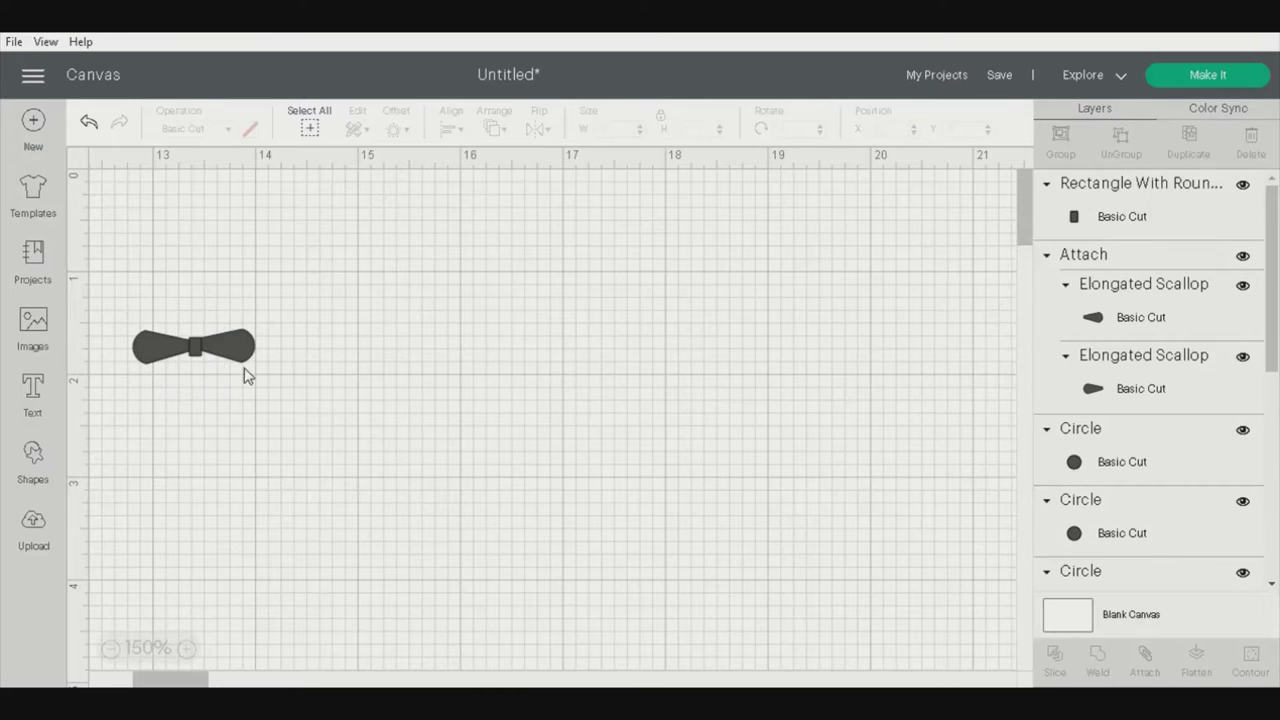
left_click(196, 350)
left_click_drag(196, 352, 193, 347)
left_click(929, 143)
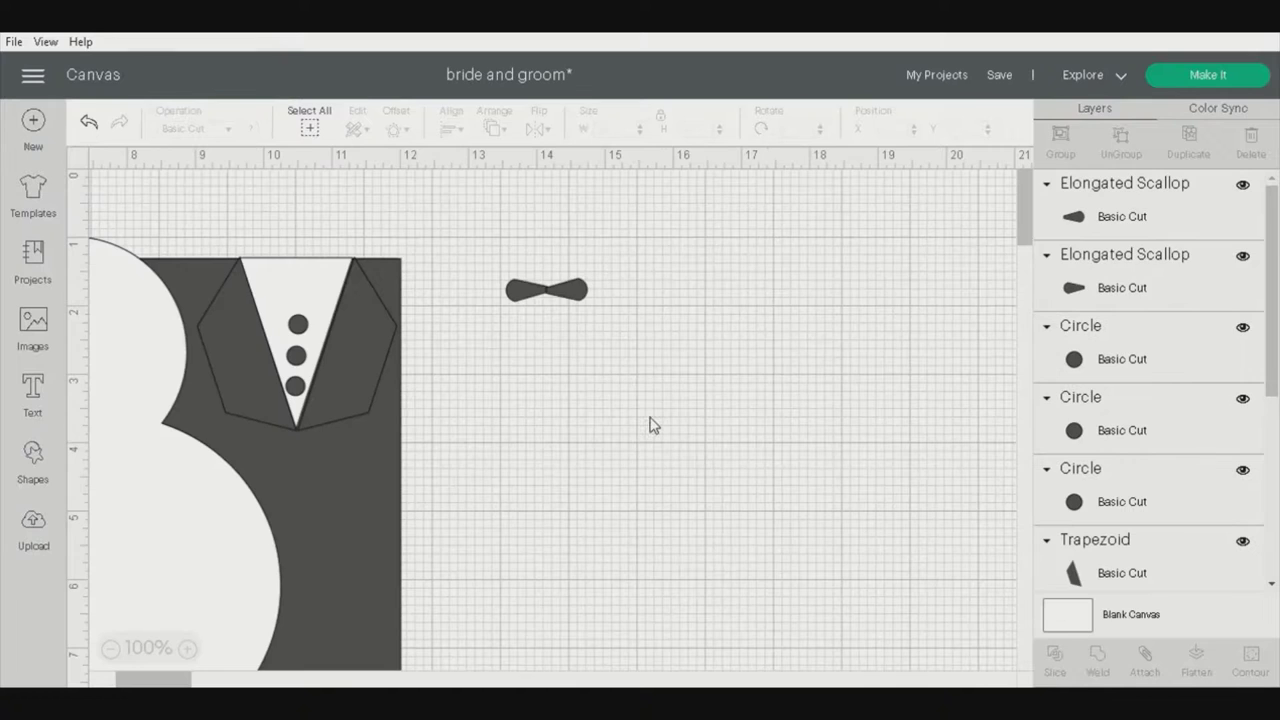
left_click_drag(497, 272, 600, 317)
- Weld the bow-tie pieces into one shape and move it onto the tuxedo collar
left_click(742, 556)
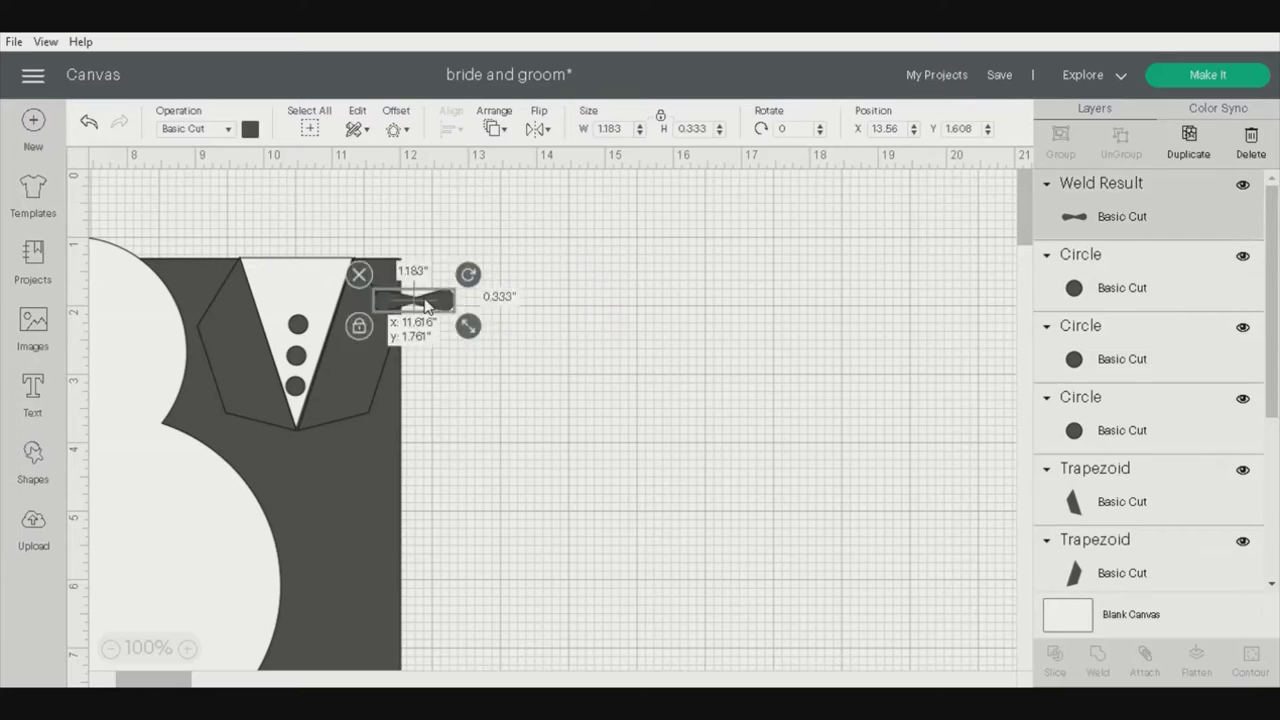
left_click_drag(414, 291, 298, 281)
left_click(511, 609)
left_click_drag(153, 680, 125, 680)
scroll(385, 473, "down", 2)
left_click(112, 649)
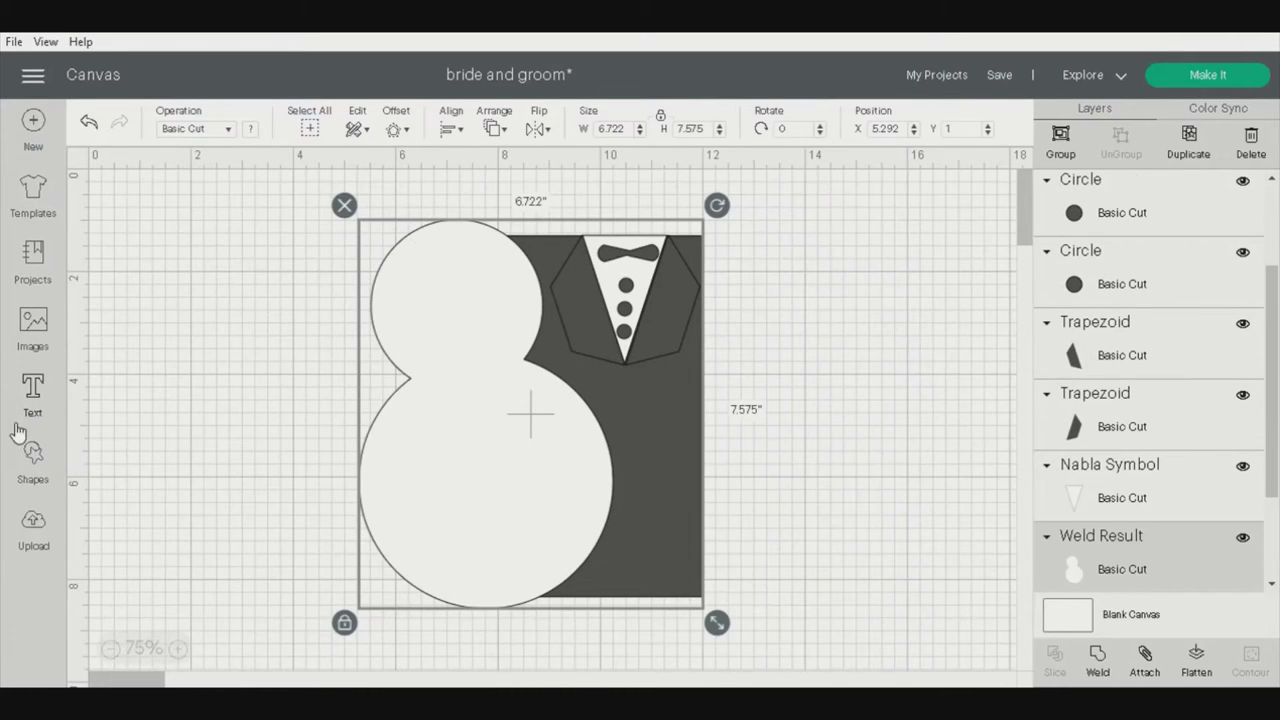
- Add a Scalloped Border shape at the canvas's left edge and duplicate it
left_click(33, 460)
scroll(158, 482, "down", 3)
scroll(146, 451, "down", 5)
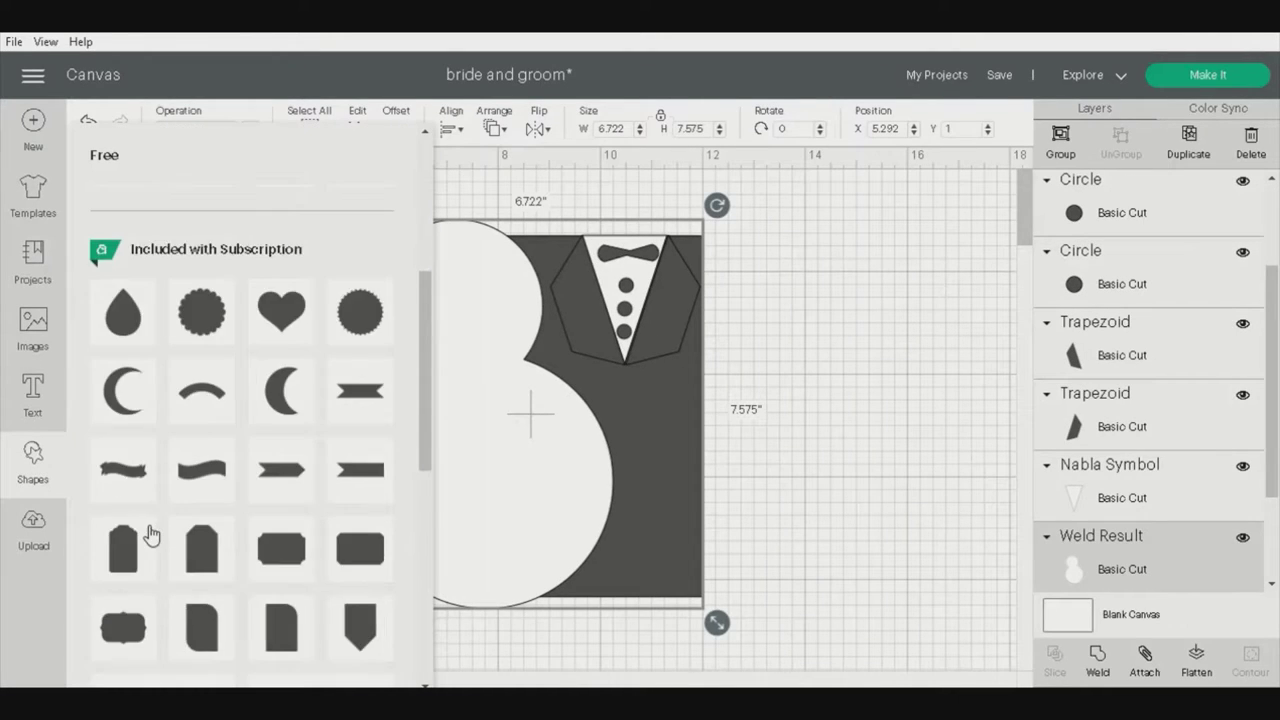
left_click(146, 529)
left_click_drag(128, 430, 196, 390)
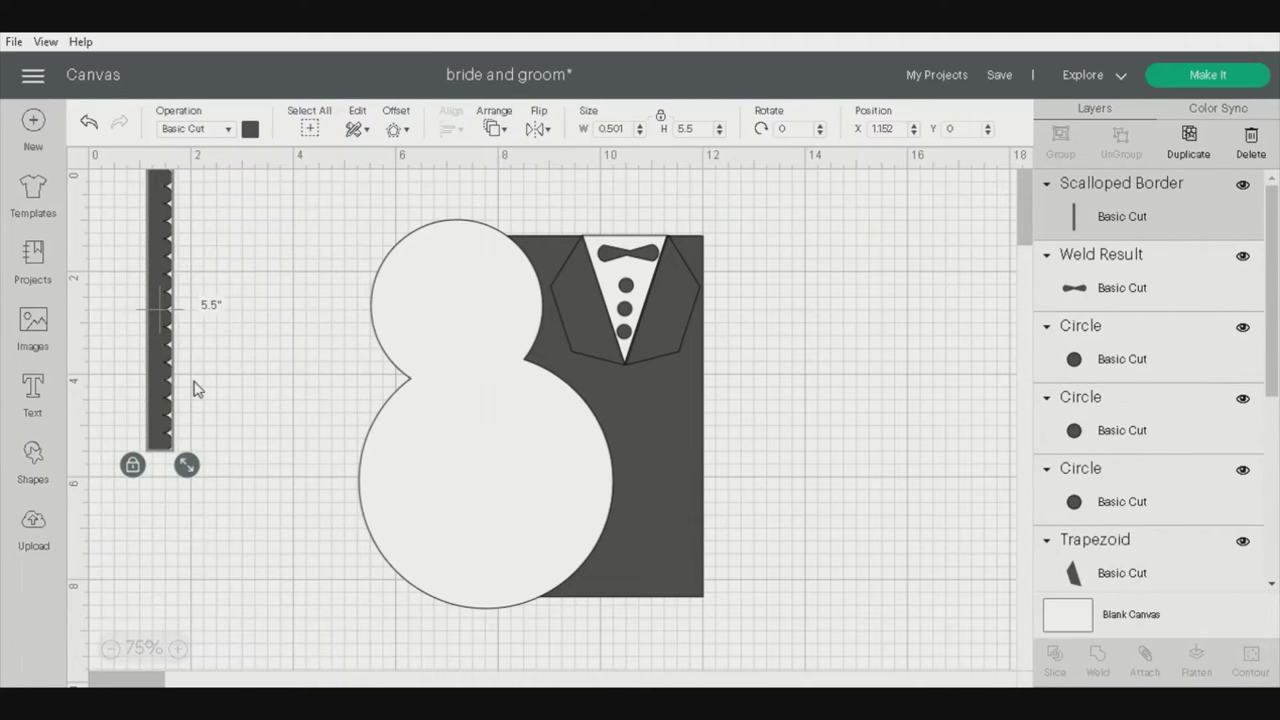
left_click_drag(166, 243, 112, 262)
key("ctrl+d")
- Weld the two borders into one strip, then rotate, resize and stretch it across the waist
left_click(250, 417)
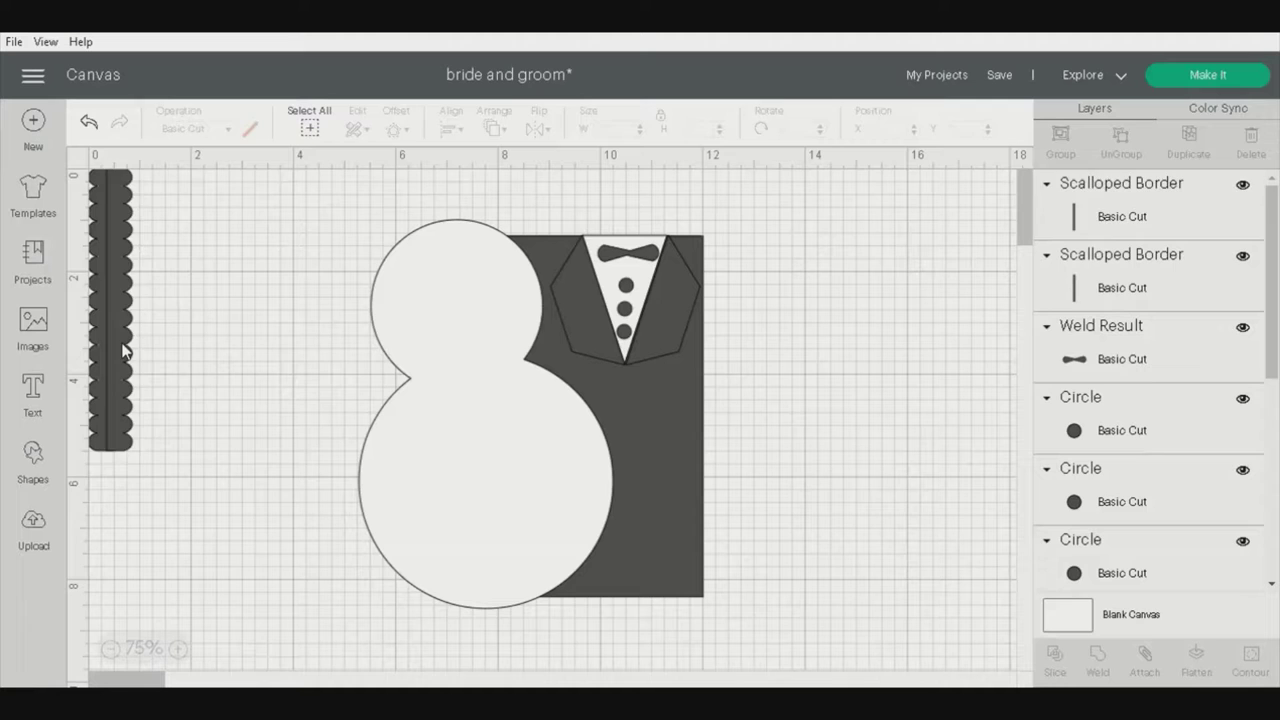
left_click_drag(124, 350, 128, 343)
left_click(147, 399)
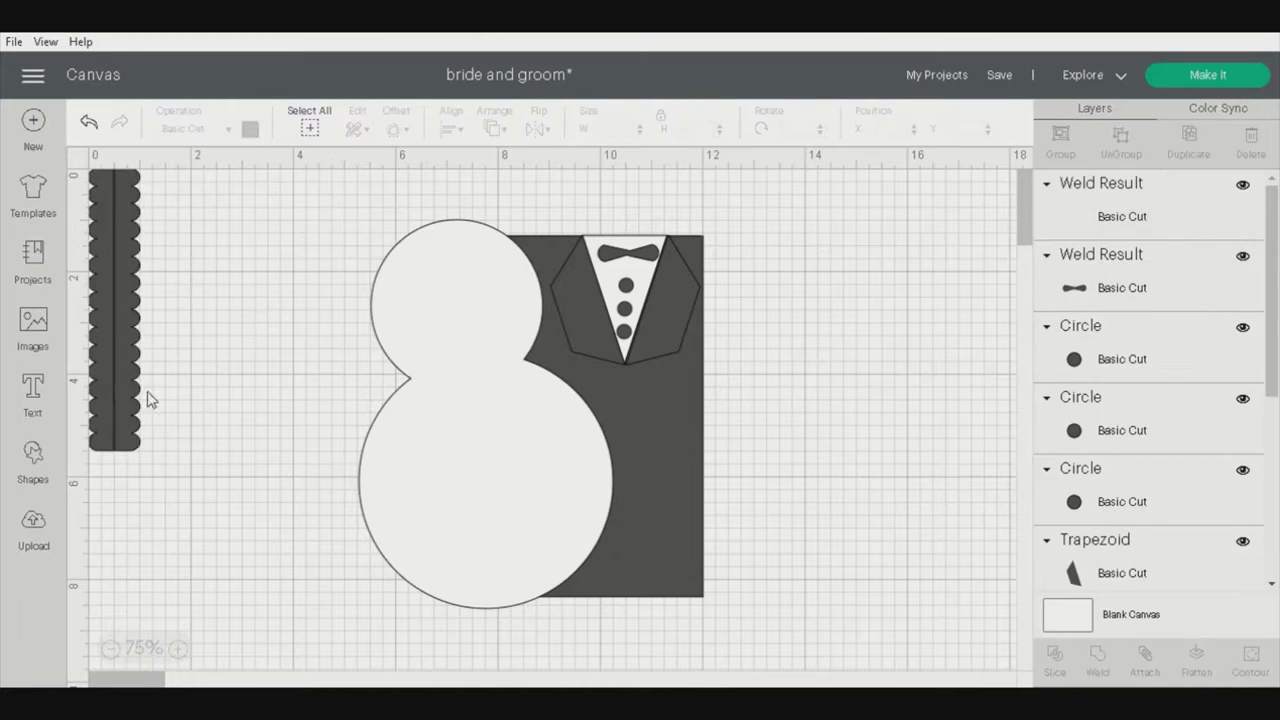
left_click(128, 391)
left_click_drag(145, 455, 240, 349)
left_click_drag(240, 189, 486, 383)
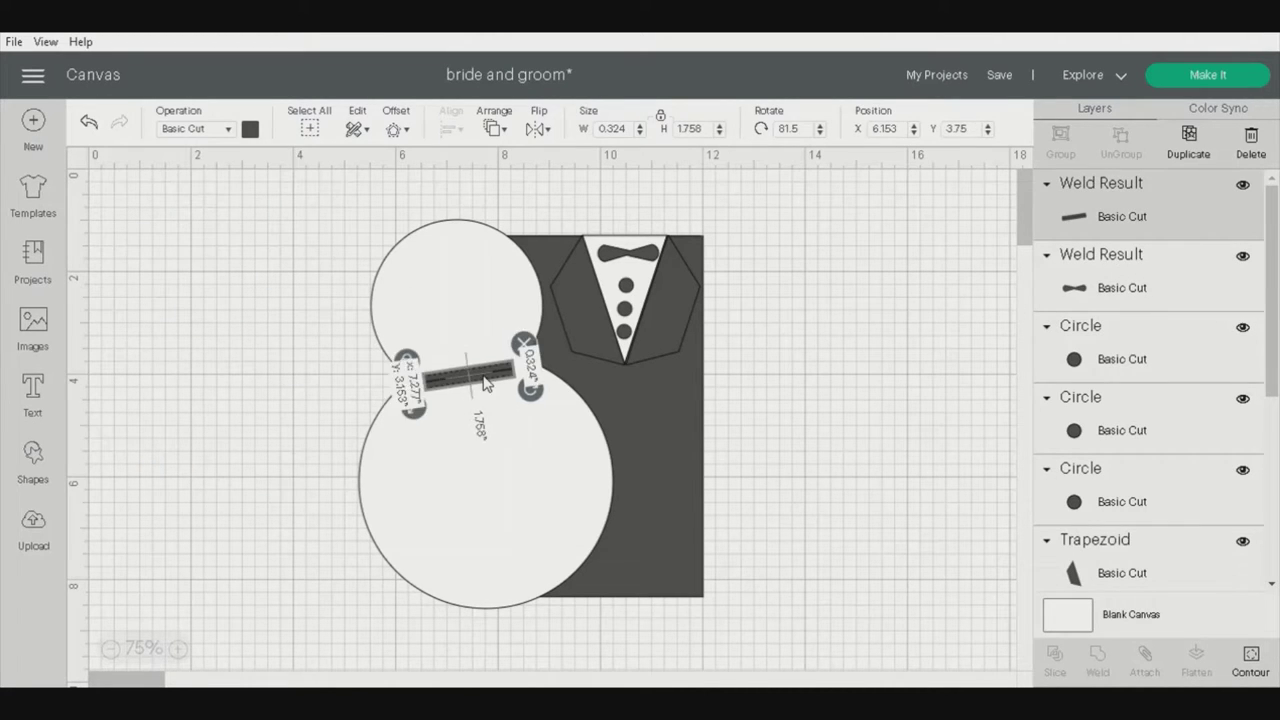
left_click_drag(410, 408, 551, 400)
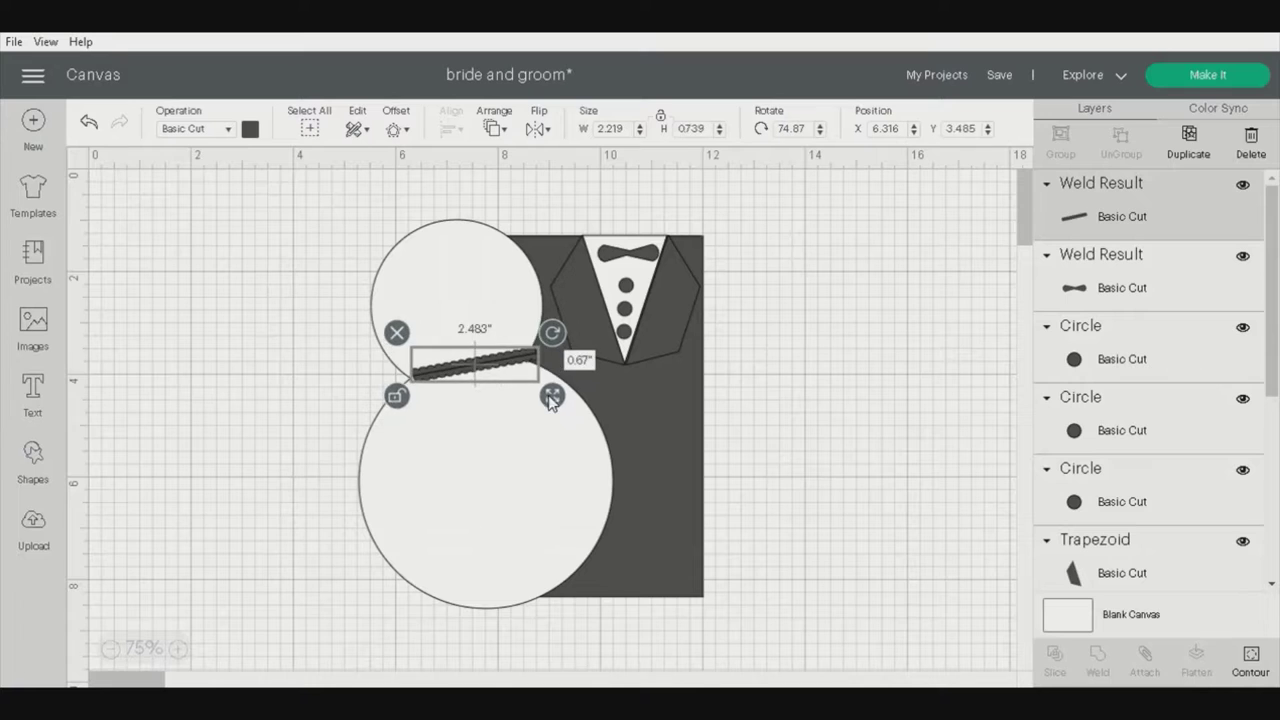
left_click(287, 408)
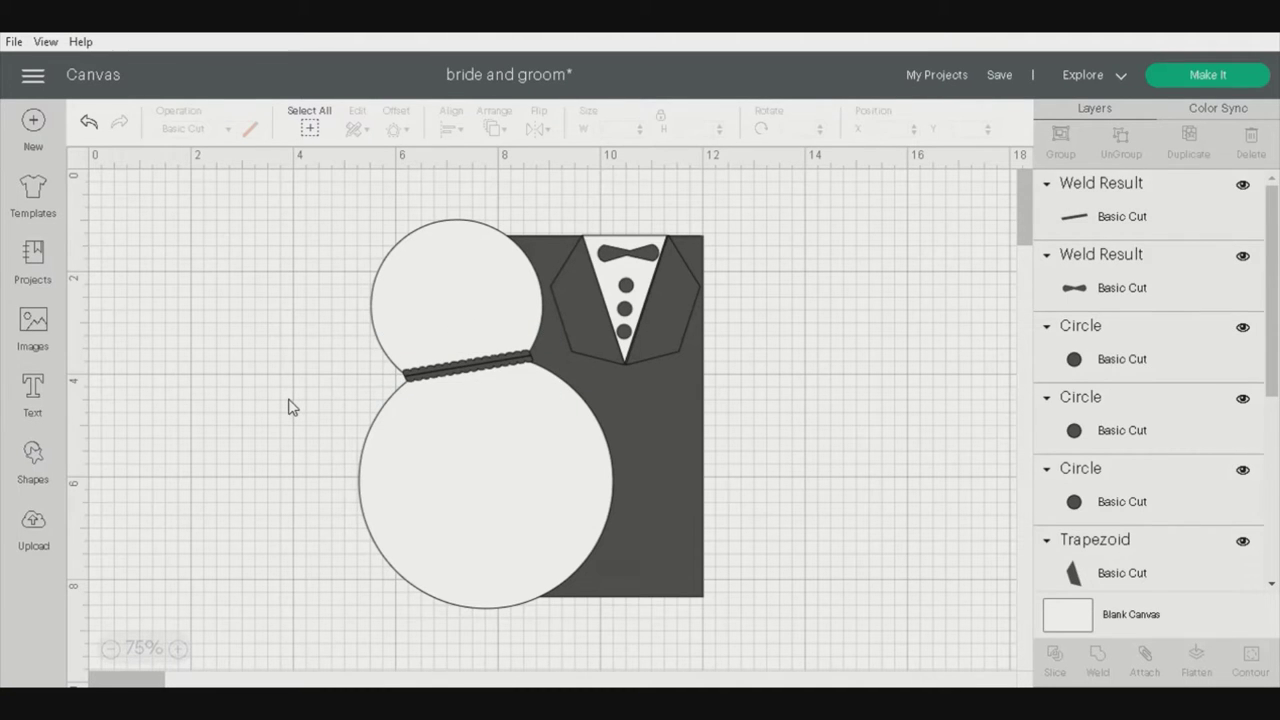
- Add a circle from Shapes and colour it white
left_click(33, 460)
left_click(125, 534)
left_click(251, 127)
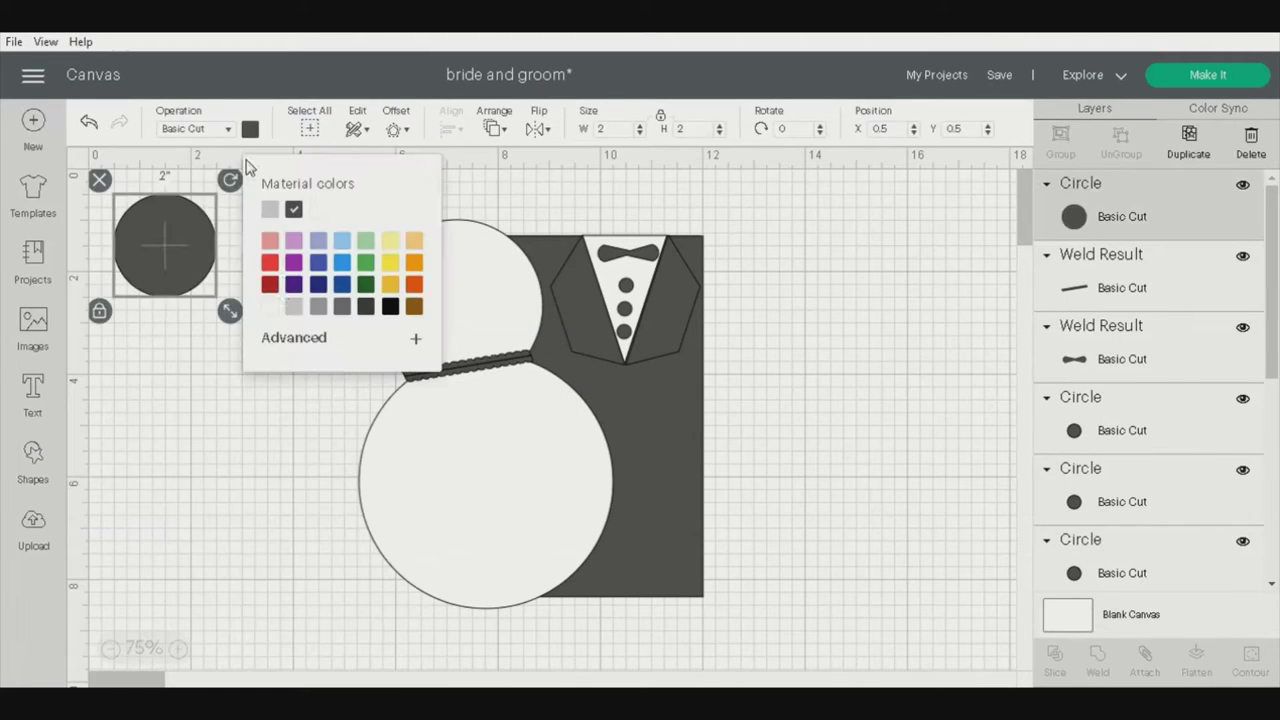
left_click(335, 209)
- Position the white circle over the dress skirt and stretch it with proportions unlocked
left_click_drag(229, 309, 518, 480)
mouse_move(558, 520)
left_mouse_down()
mouse_move(624, 587)
mouse_move(555, 545)
left_mouse_up()
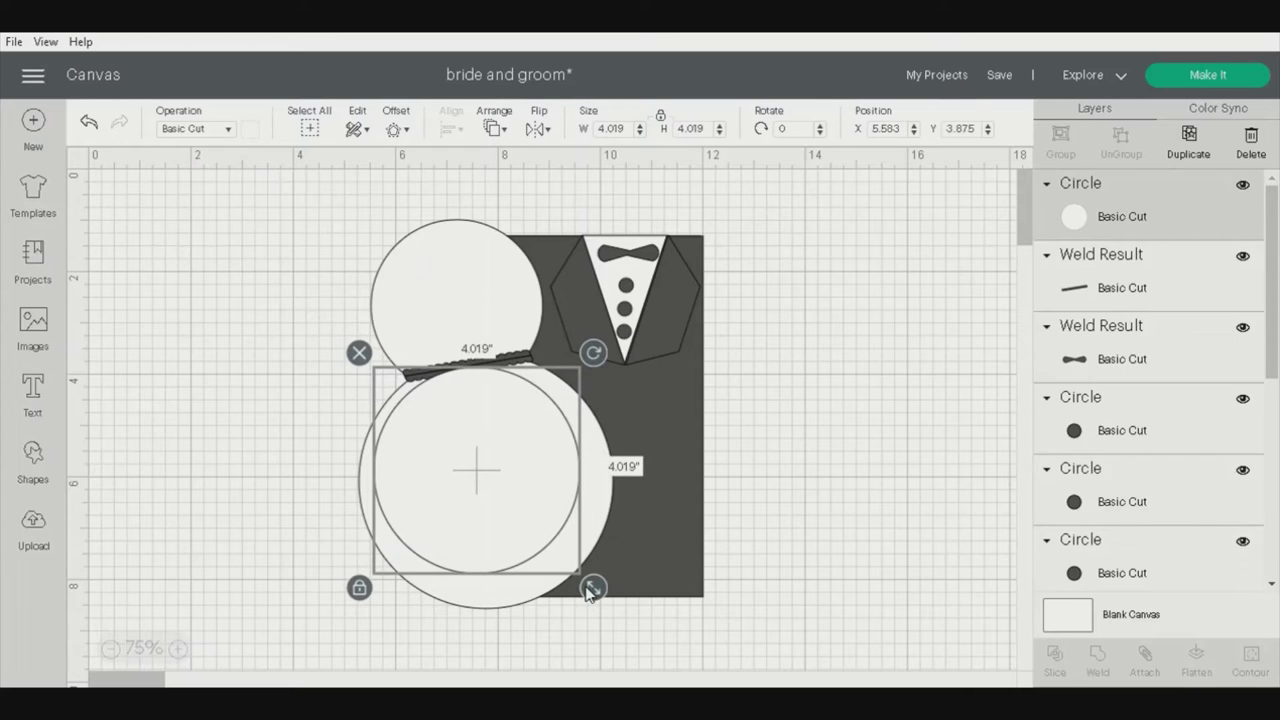
left_click(359, 587)
left_click_drag(593, 587, 611, 615)
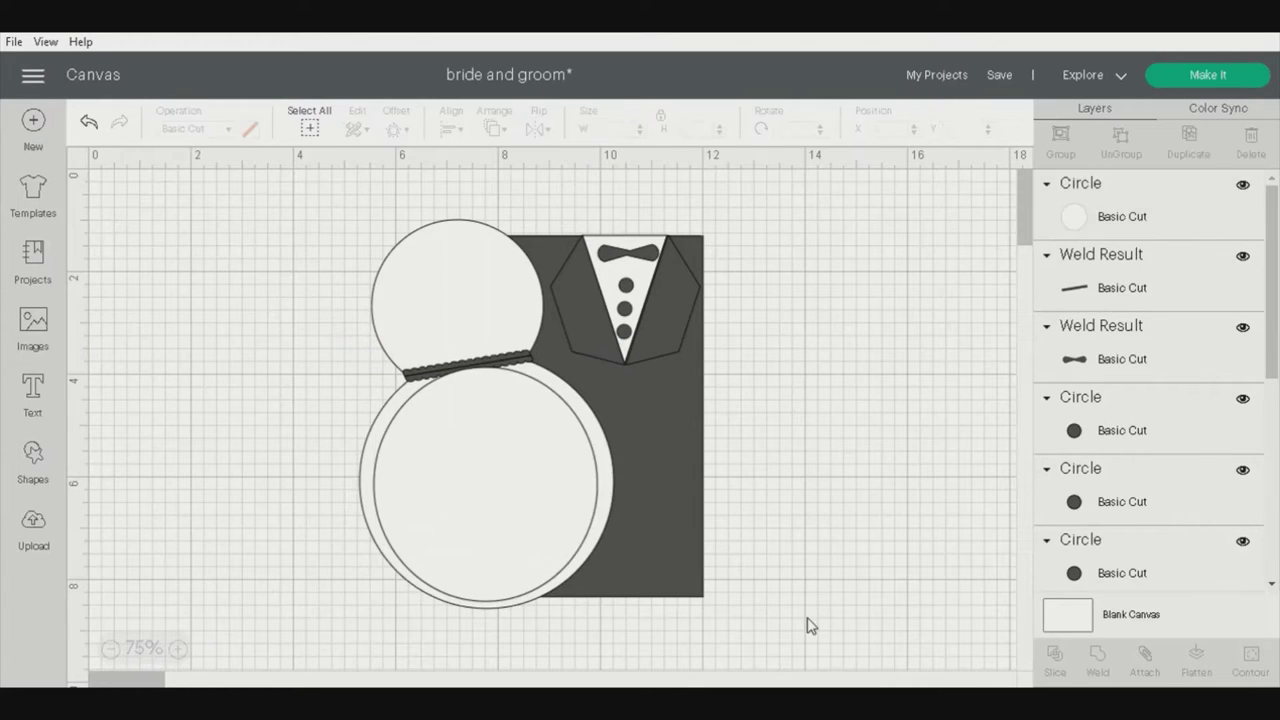
left_click(1007, 343)
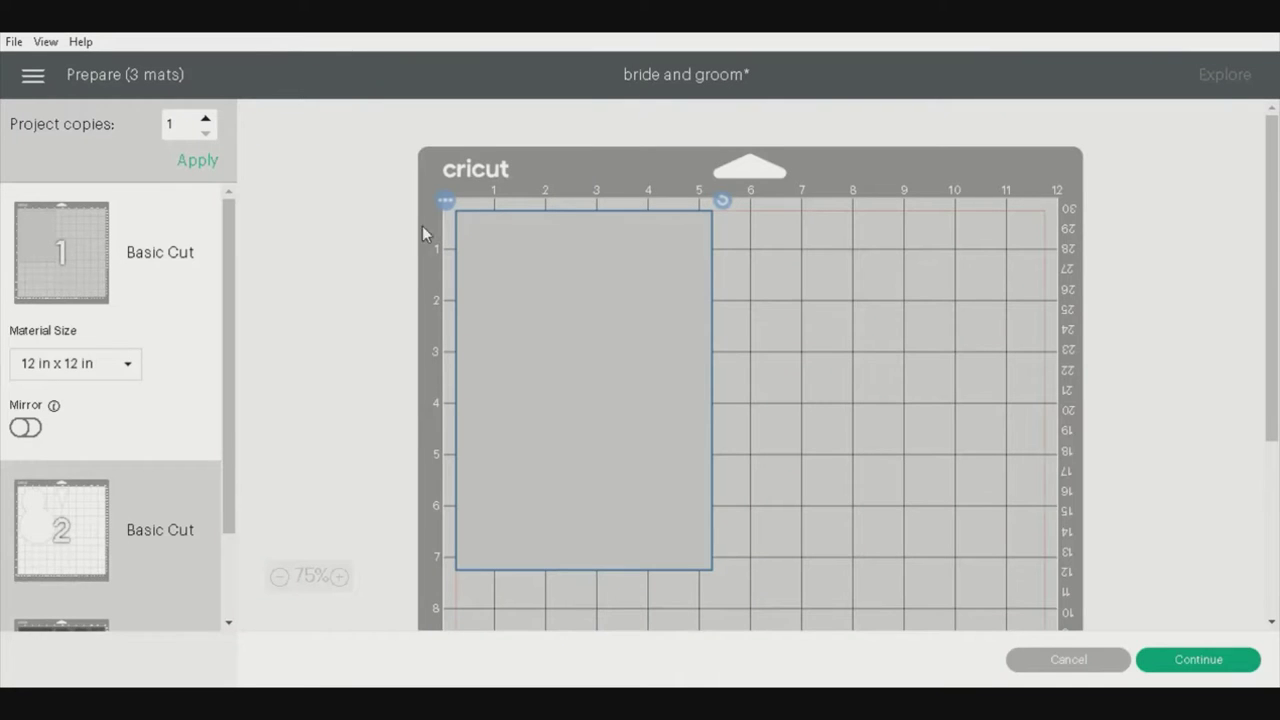
- Set the dress mat's material size to Letter 8.5 x 11 in
scroll(126, 405, "down", 1)
left_click(126, 405)
left_click(130, 396)
left_click(78, 506)
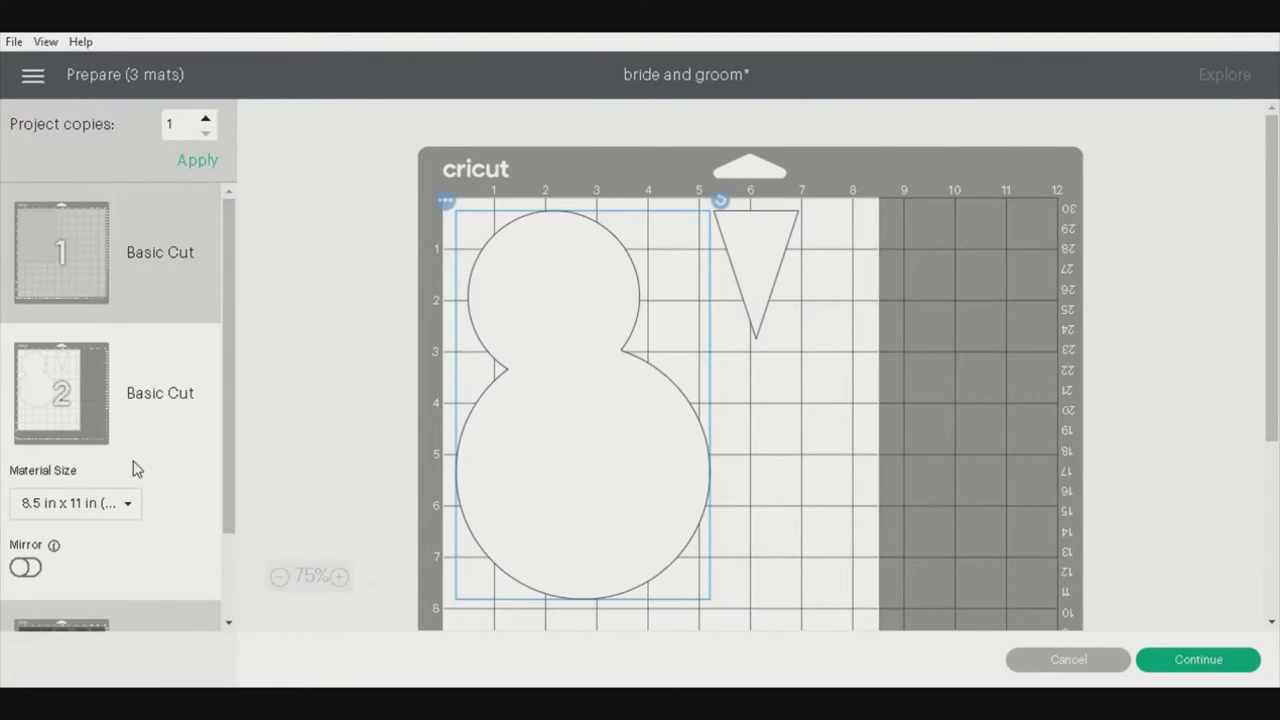
- Continue to cutting and choose Medium Cardstock – 80 lb as the base material
scroll(916, 463, "down", 3)
left_click(1203, 660)
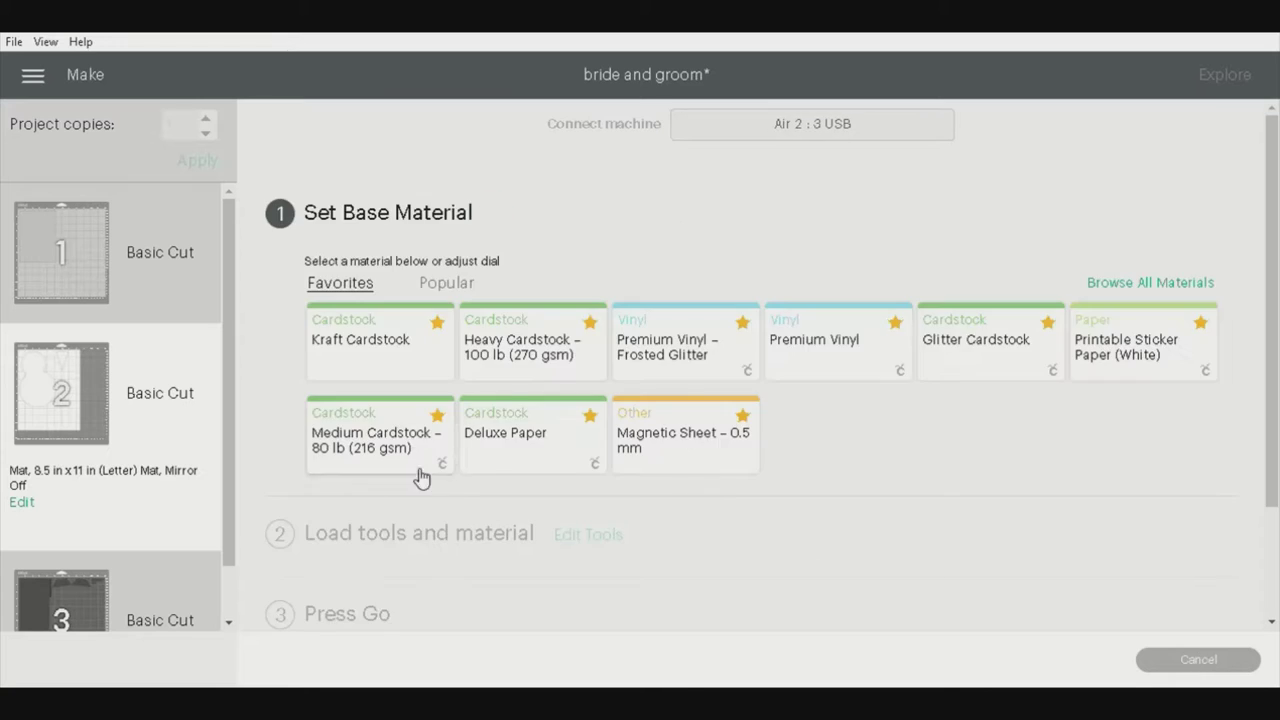
left_click(407, 455)
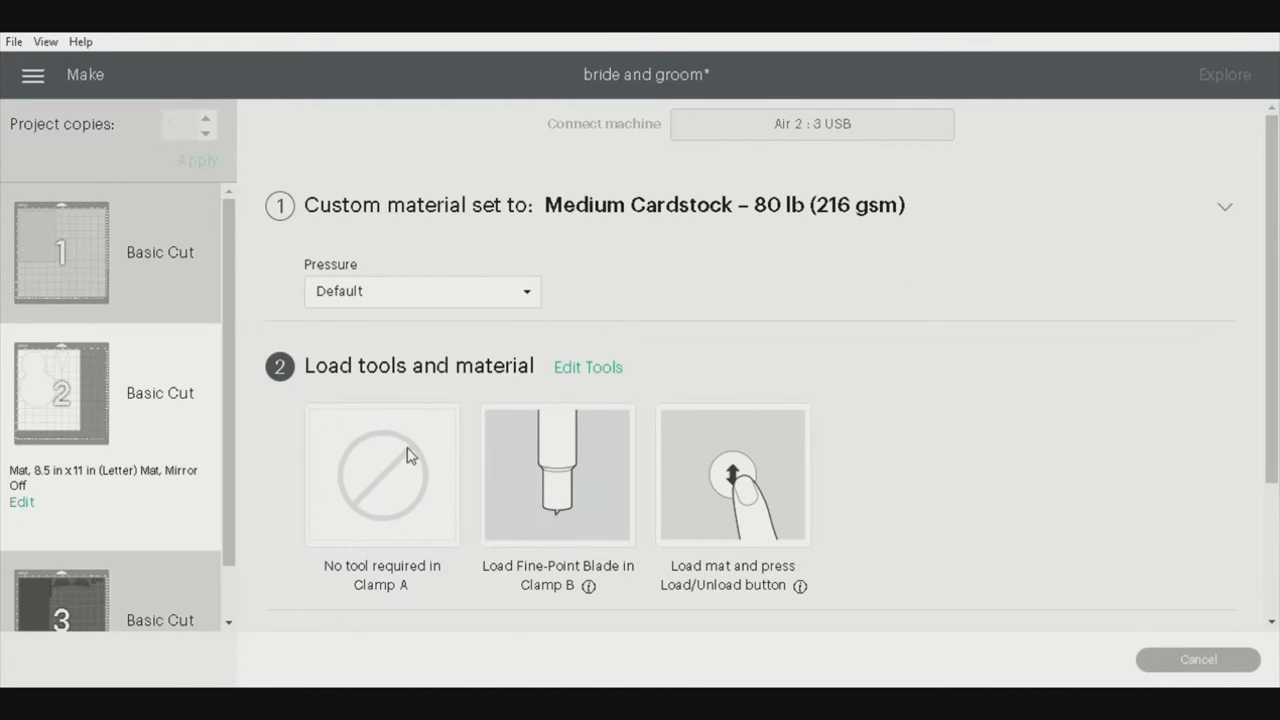